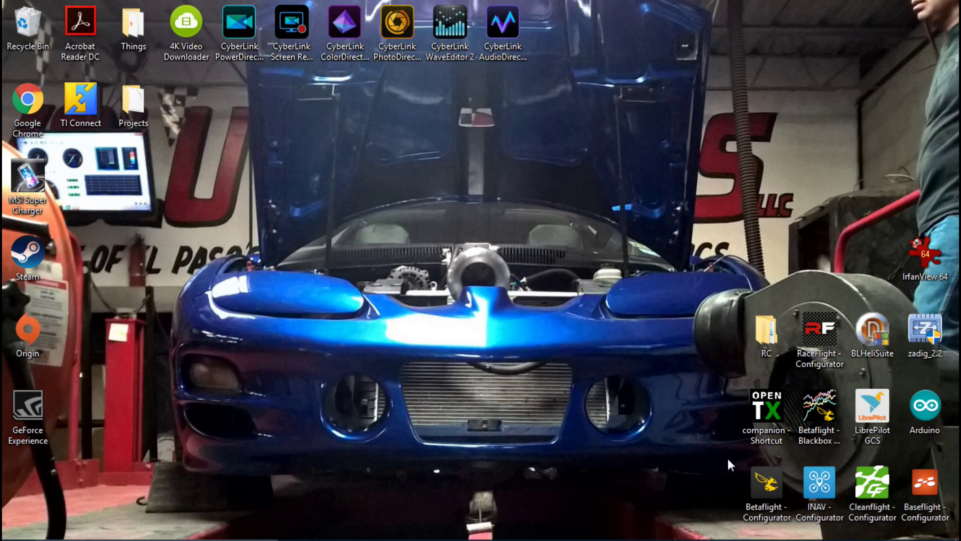
Launch Betaflight Configurator and connect to the flight controller on COM19.
double_click(761, 482)
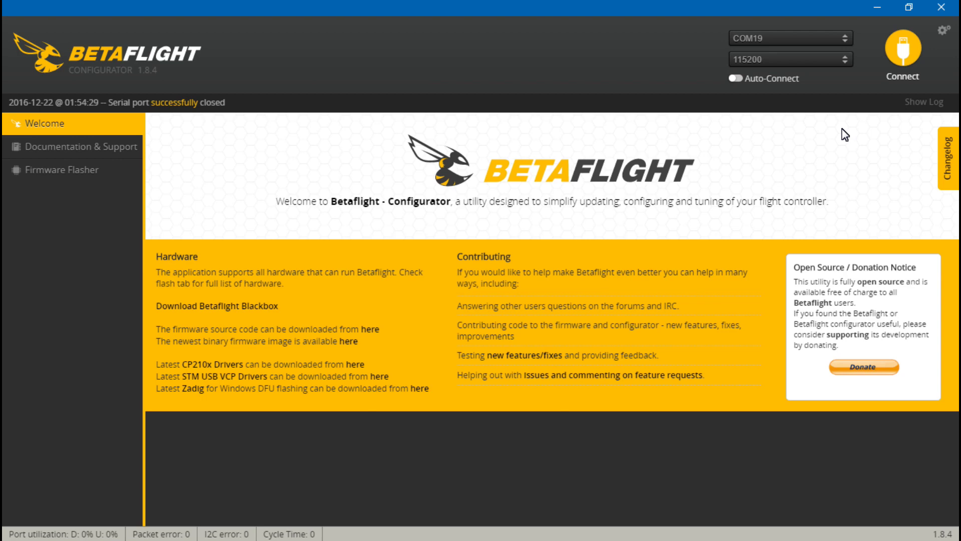
left_click(904, 53)
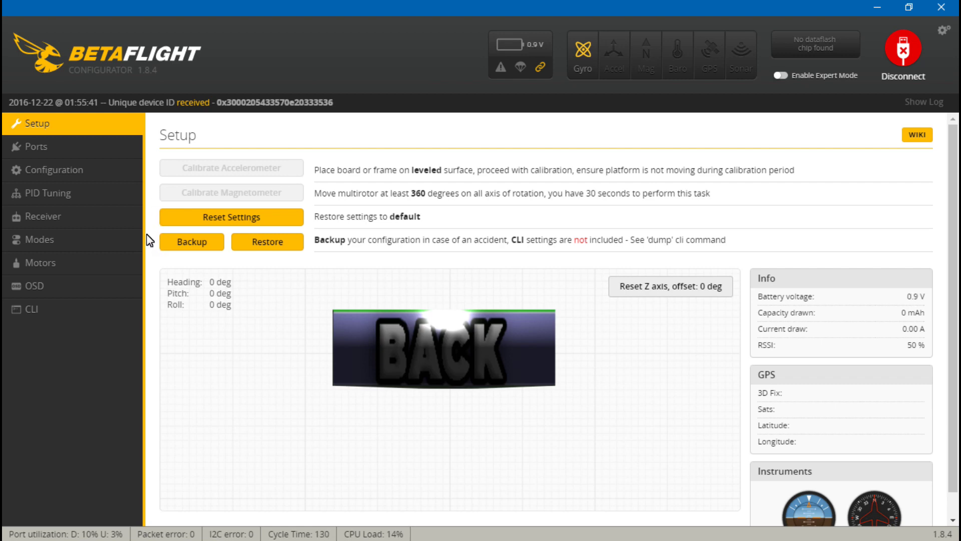
Show the Receiver page with live channel values such as Throttle 1421 and AUX 1 at 2011.
left_click(76, 220)
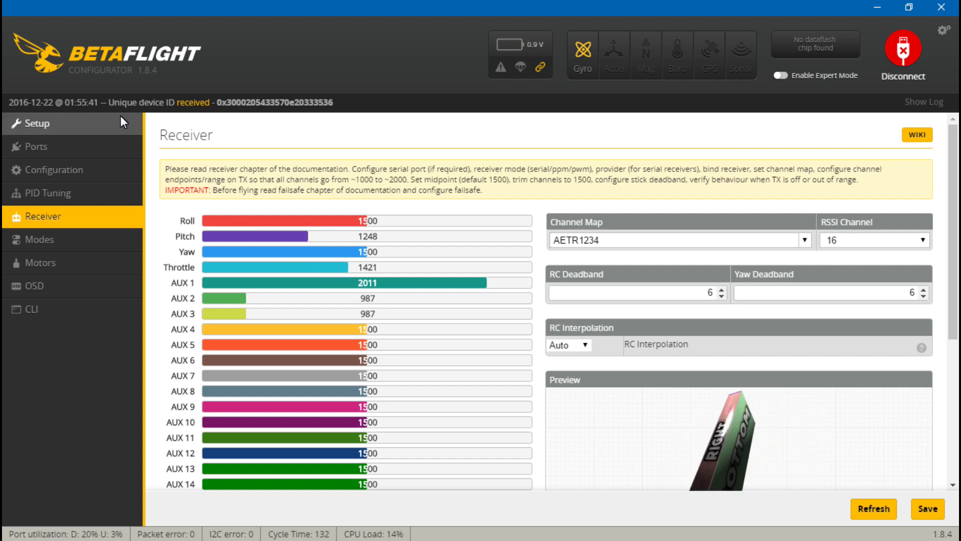
Inspect the 1070 Minimum Throttle in Configuration, cross-checking it against the Receiver channel values.
left_click(70, 173)
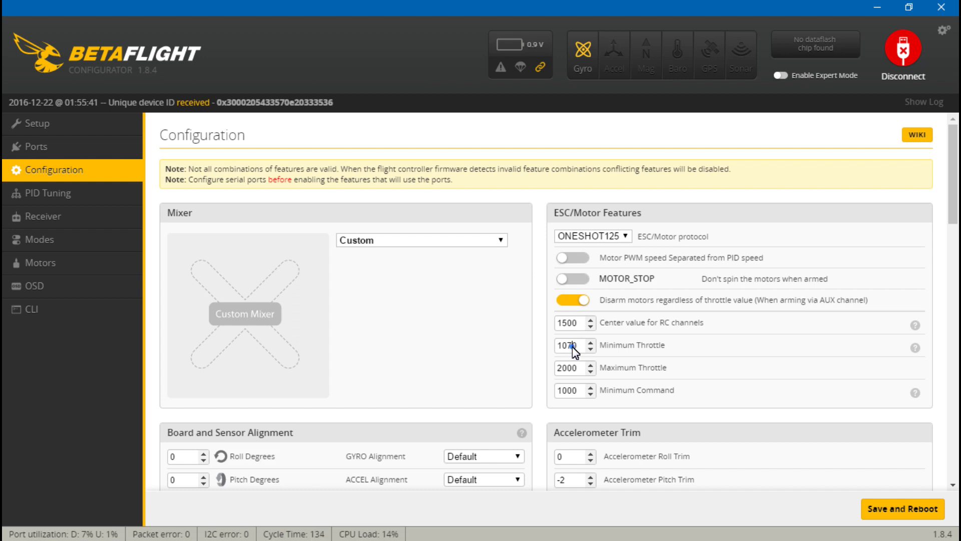
key("Right")
left_click(568, 345)
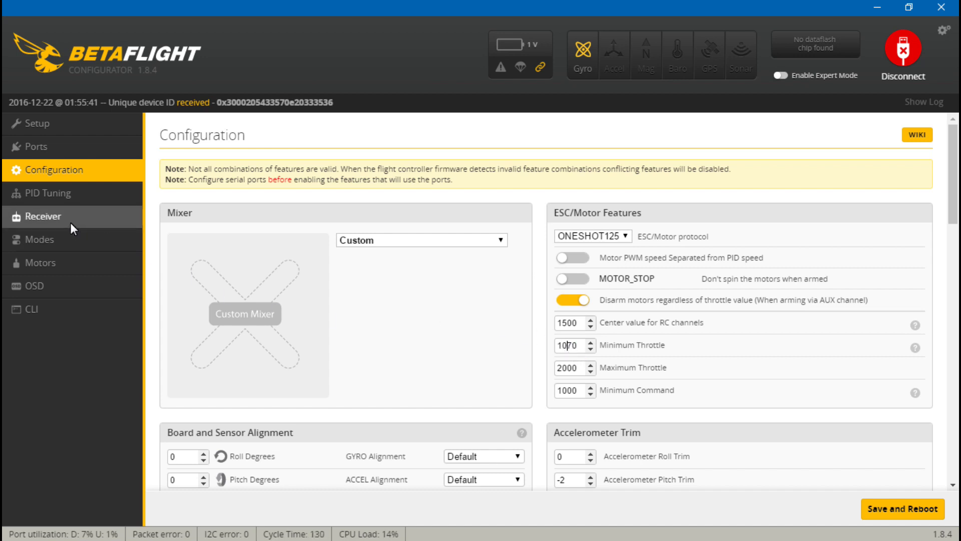
left_click(54, 222)
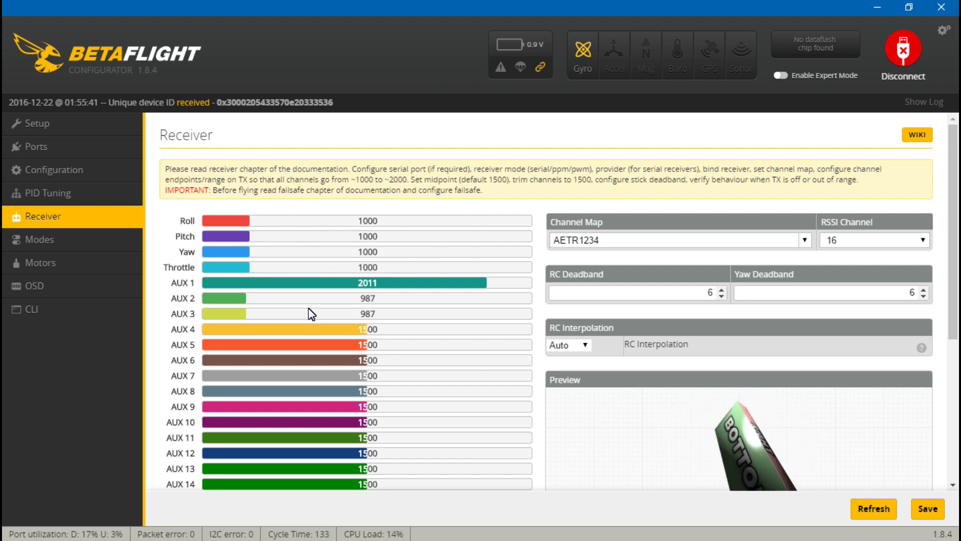
left_click(82, 168)
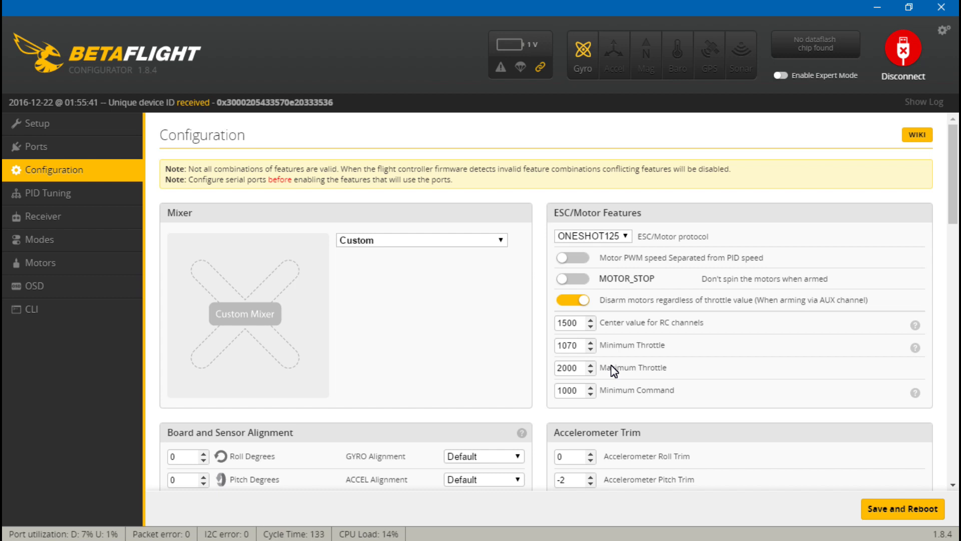
left_click(576, 369)
left_click_drag(567, 345, 580, 346)
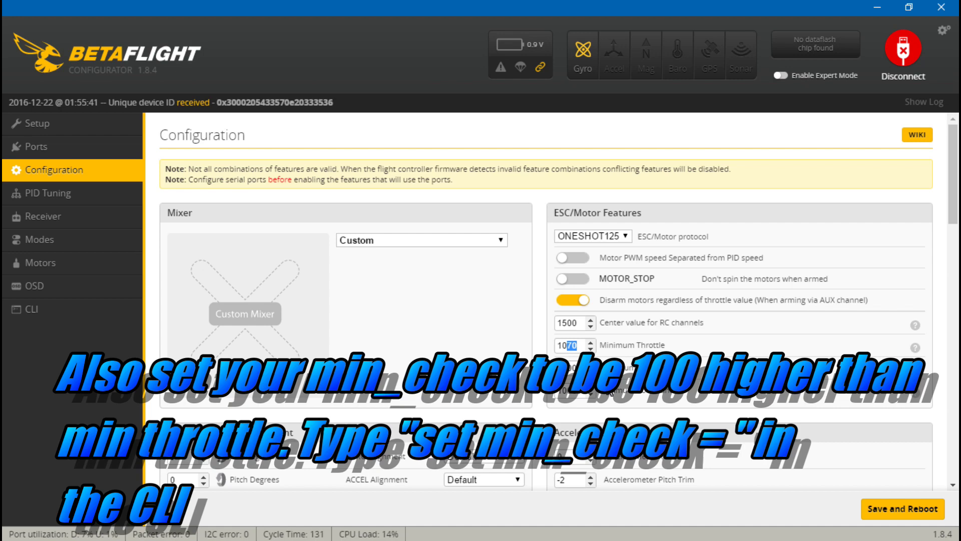
left_click(571, 368)
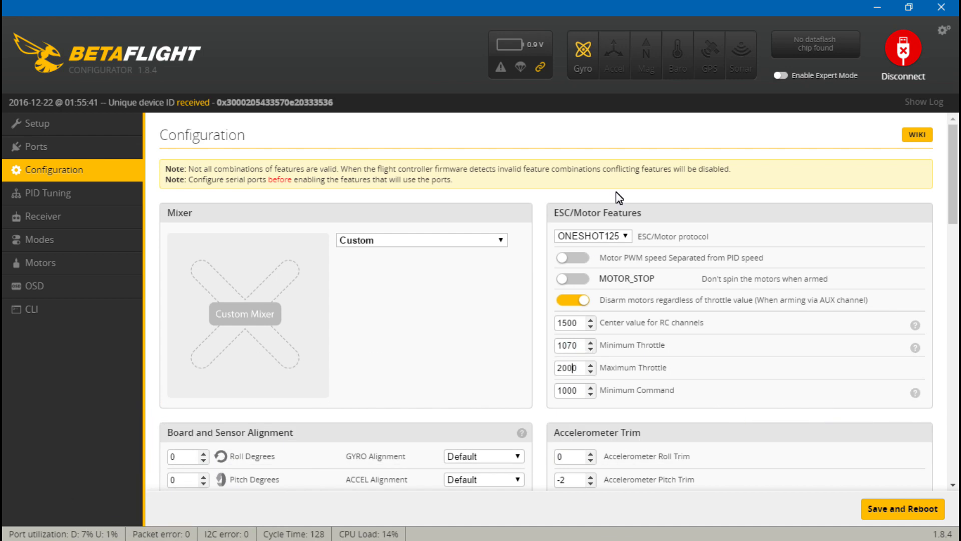
Launch BLHeliSuite, select port COM19, and attempt a connection, dismissing the connection-failed error.
left_click(877, 7)
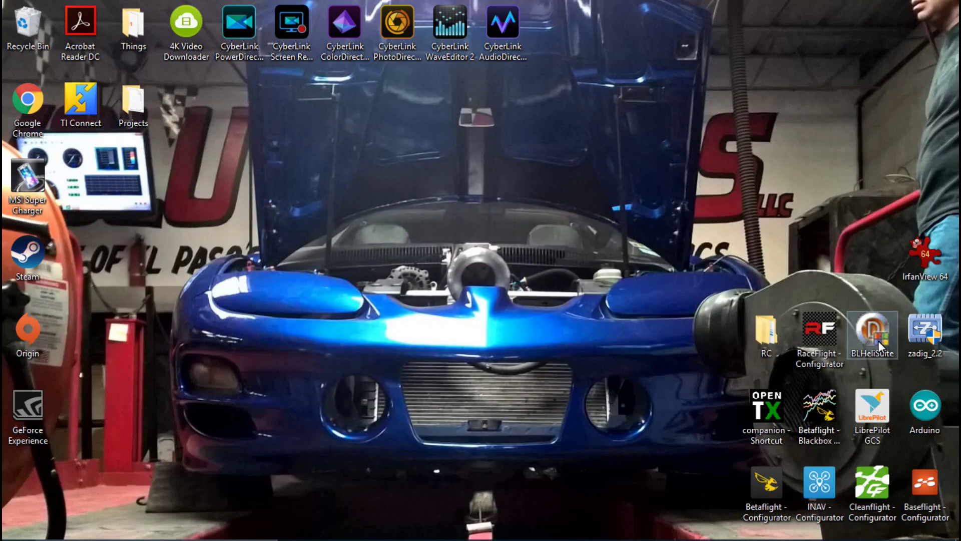
double_click(878, 340)
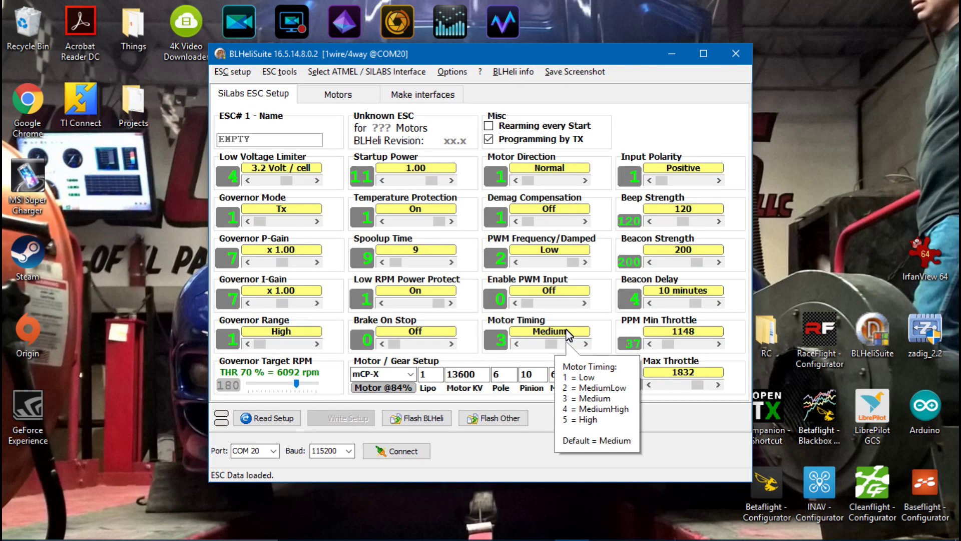
left_click(272, 451)
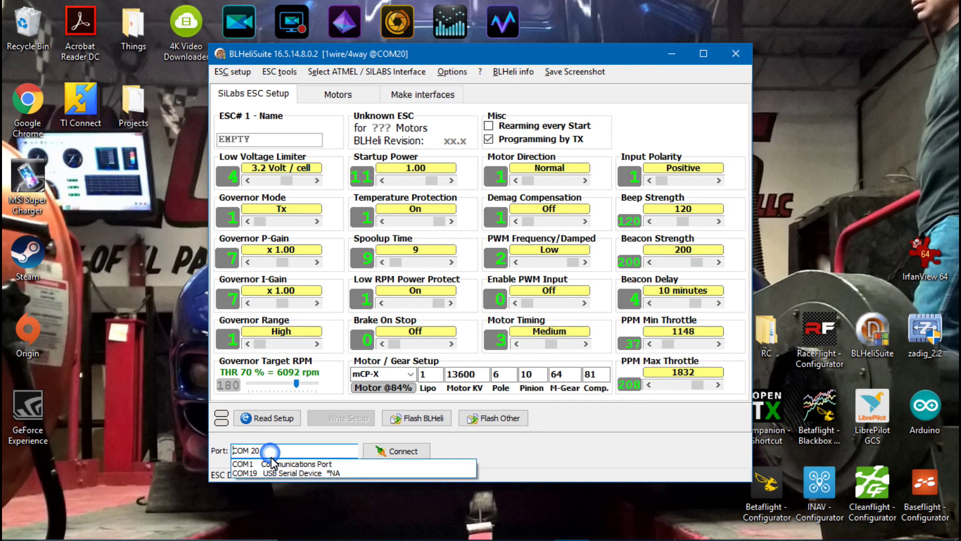
left_click(275, 473)
left_click(394, 453)
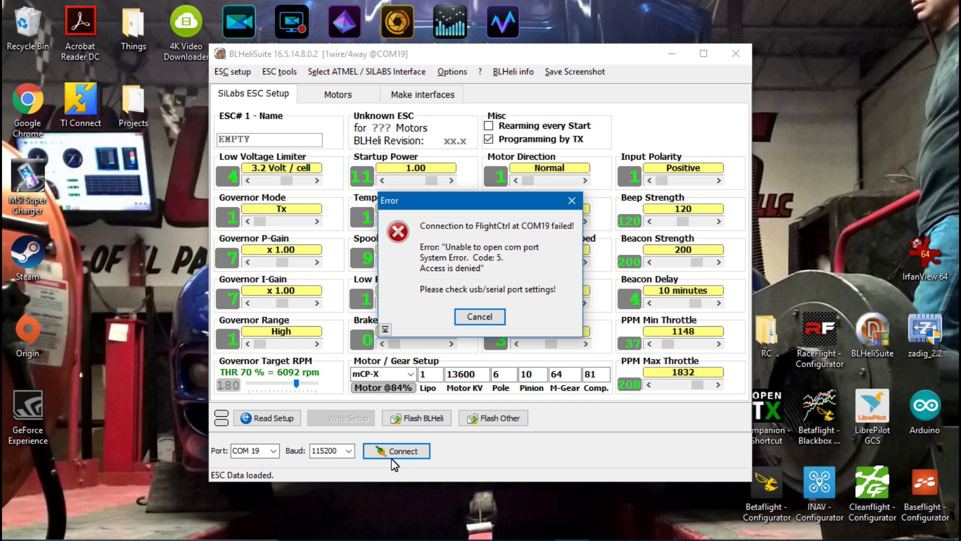
left_click(473, 321)
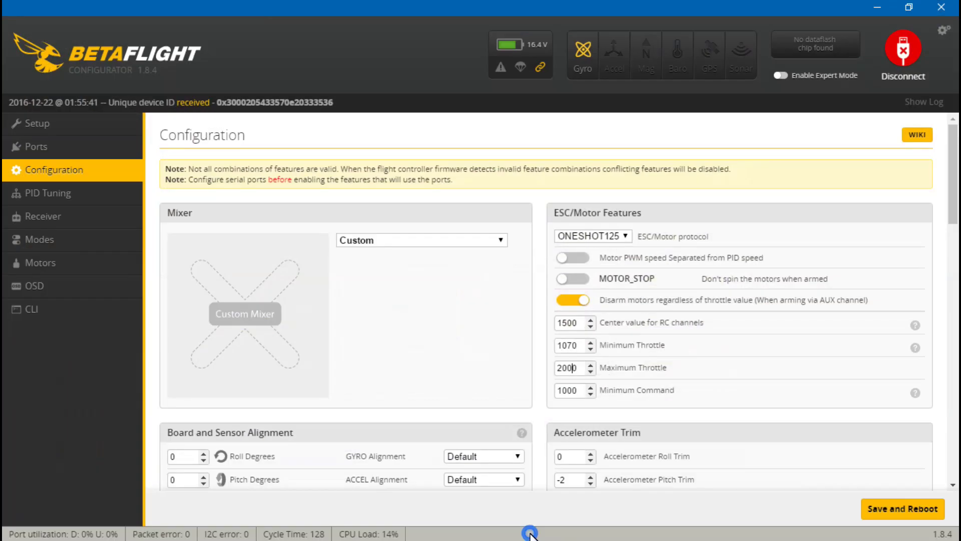
Disconnect Betaflight from COM19 to free the port, then minimize it.
left_click(537, 534)
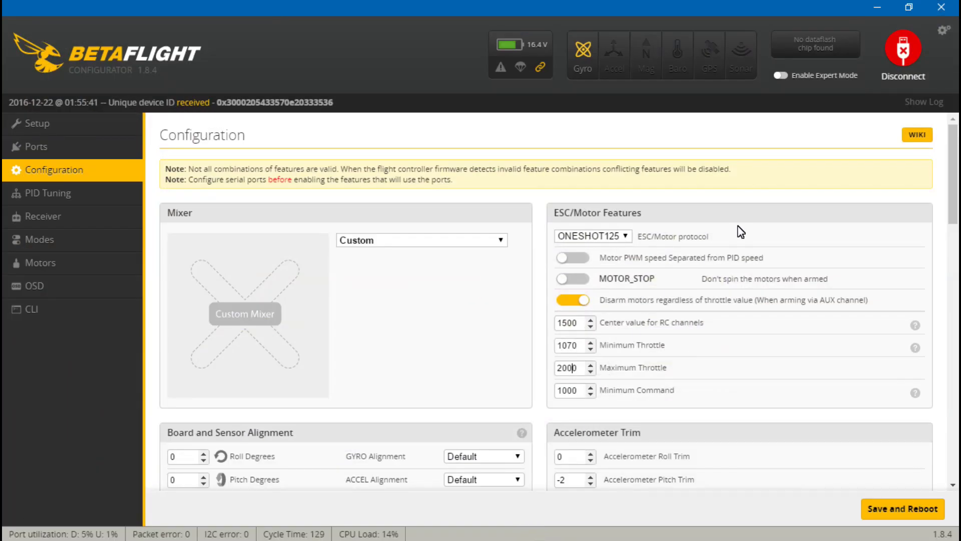
left_click(897, 59)
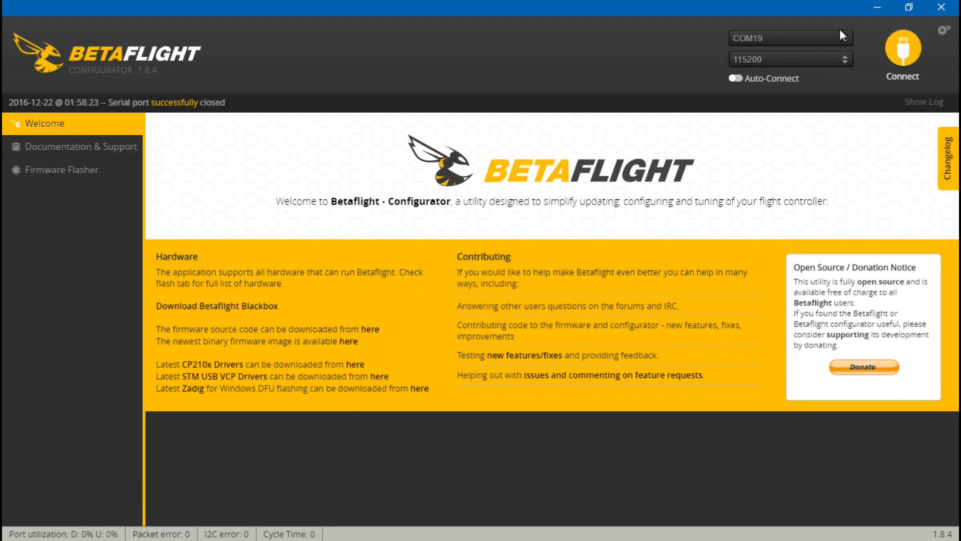
left_click(874, 12)
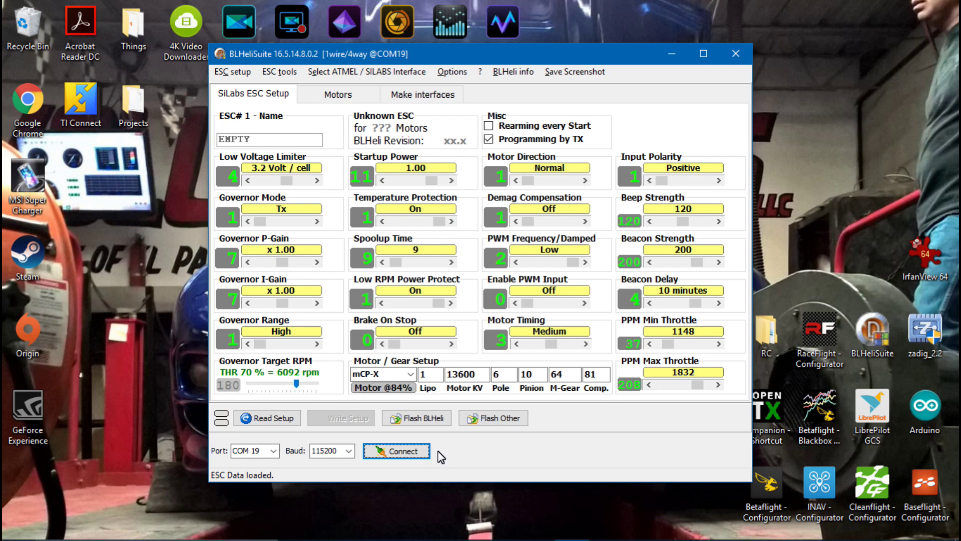
Connect BLHeliSuite over COM19 and read the ESC settings, showing ESC#1 PPM Min Throttle 1084.
left_click(401, 451)
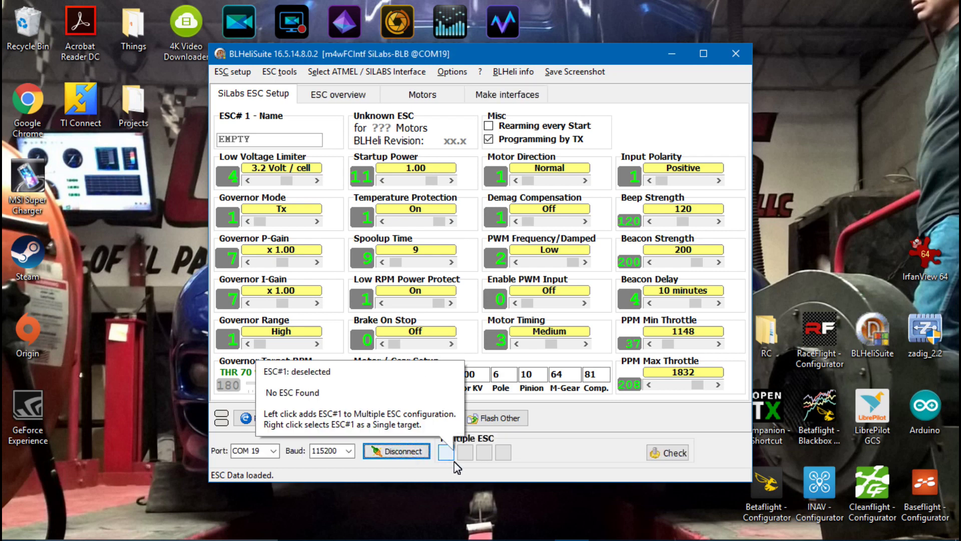
left_click(258, 418)
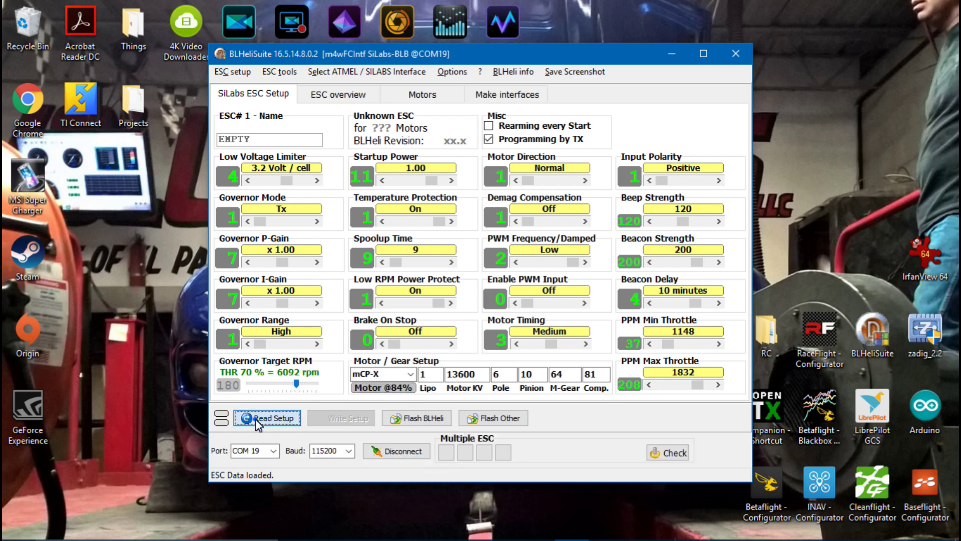
left_click(478, 348)
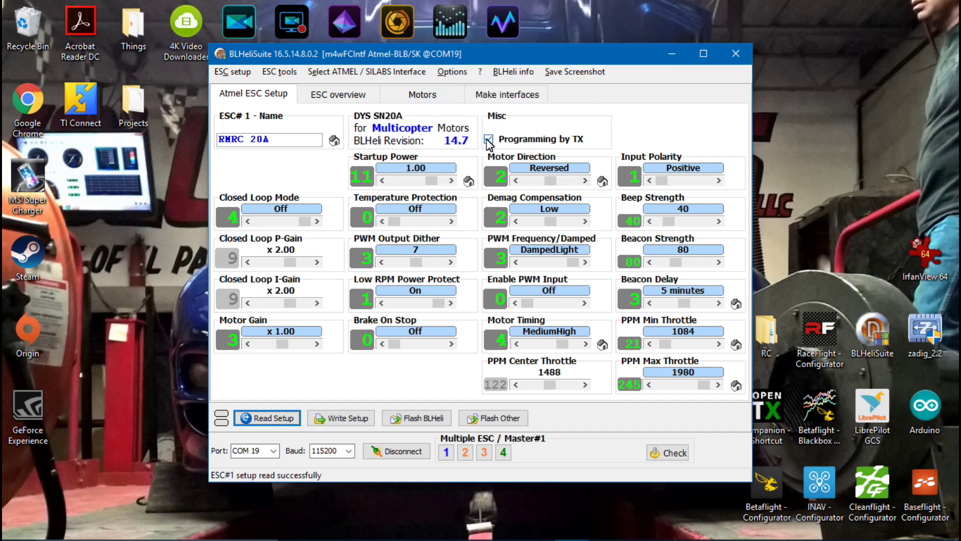
mouse_move(492, 145)
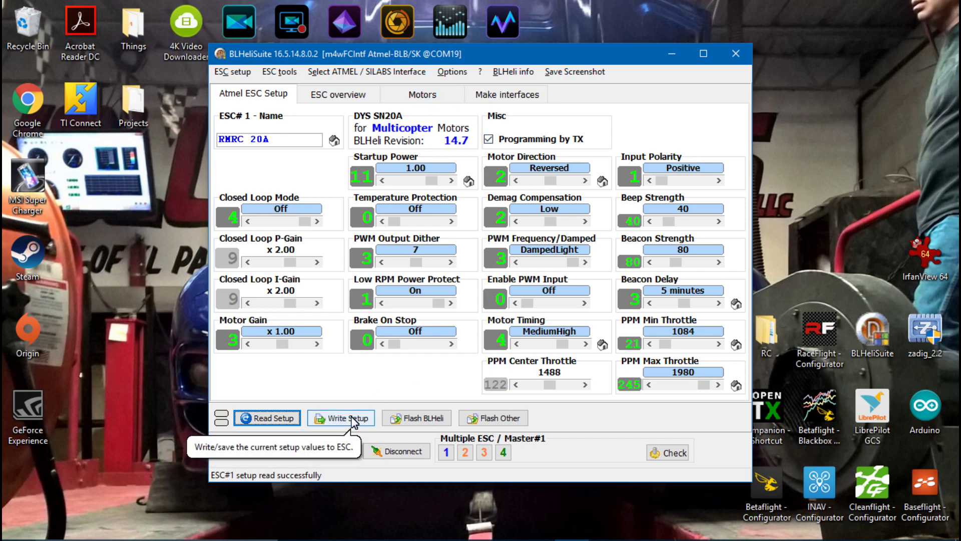
On the Motors tab, enable motor control and set calibration minimum to 1070 with maximum 2000.
left_click(433, 96)
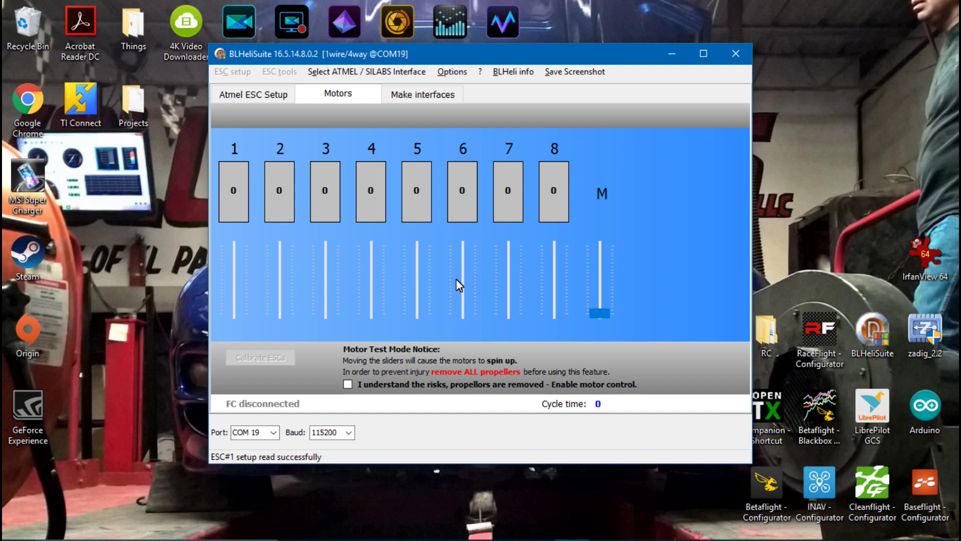
left_click(347, 385)
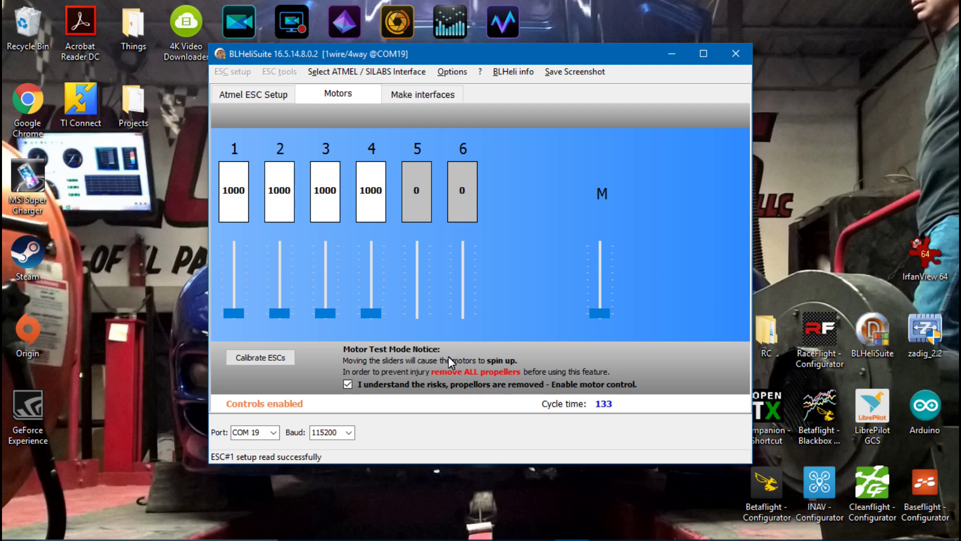
left_click(271, 358)
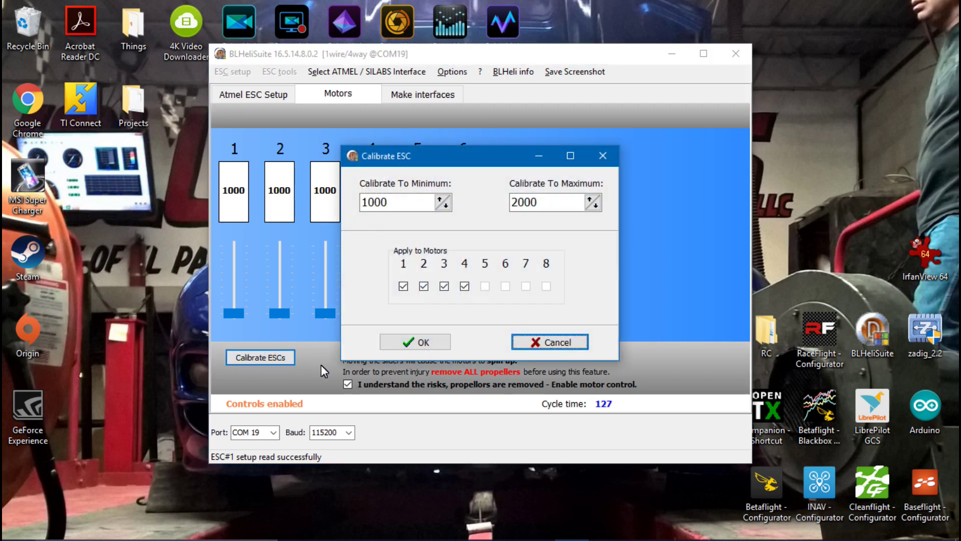
left_click(441, 204)
left_click(441, 204)
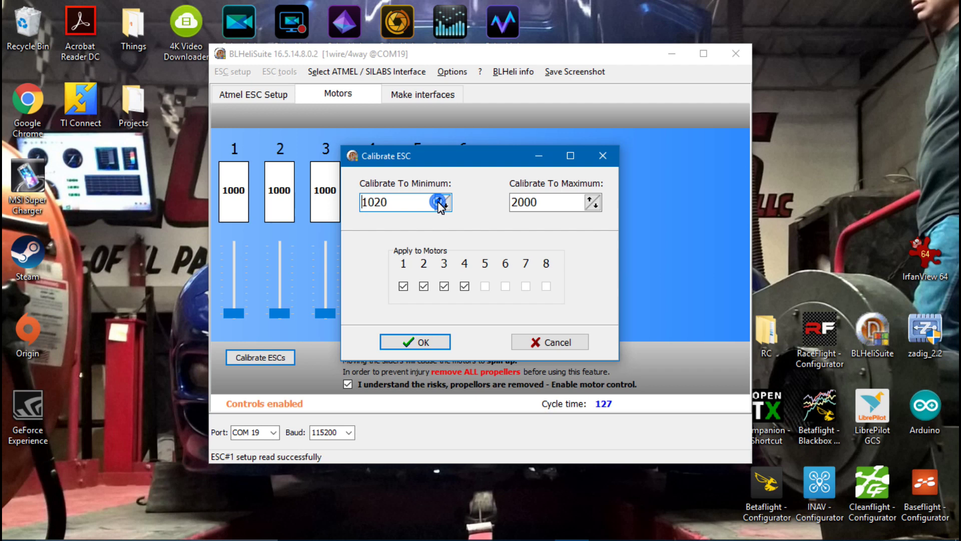
left_click(440, 204)
left_click(441, 203)
left_click(440, 204)
left_click(440, 204)
left_click(441, 204)
Run the ESC calibration, confirming the power-off and power-on prompts.
left_click(424, 341)
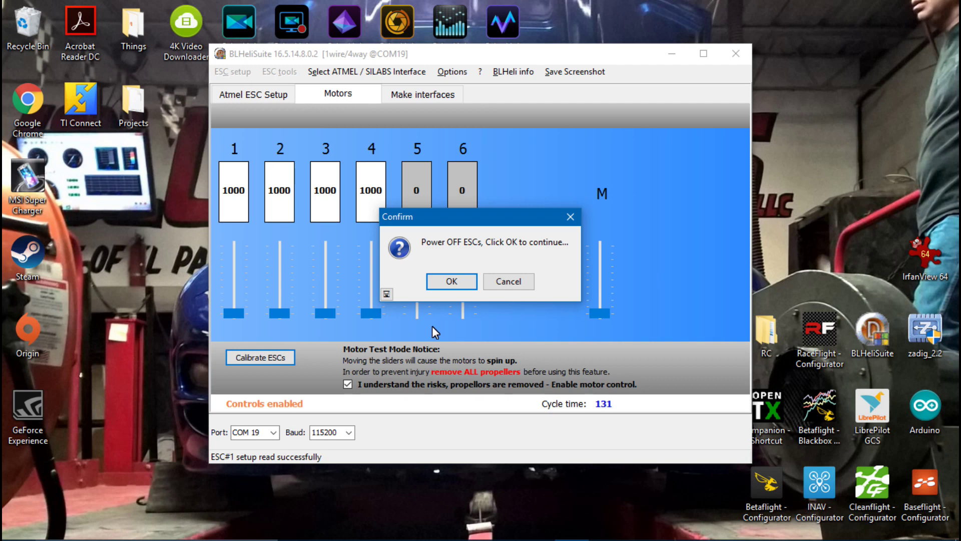
left_click(446, 282)
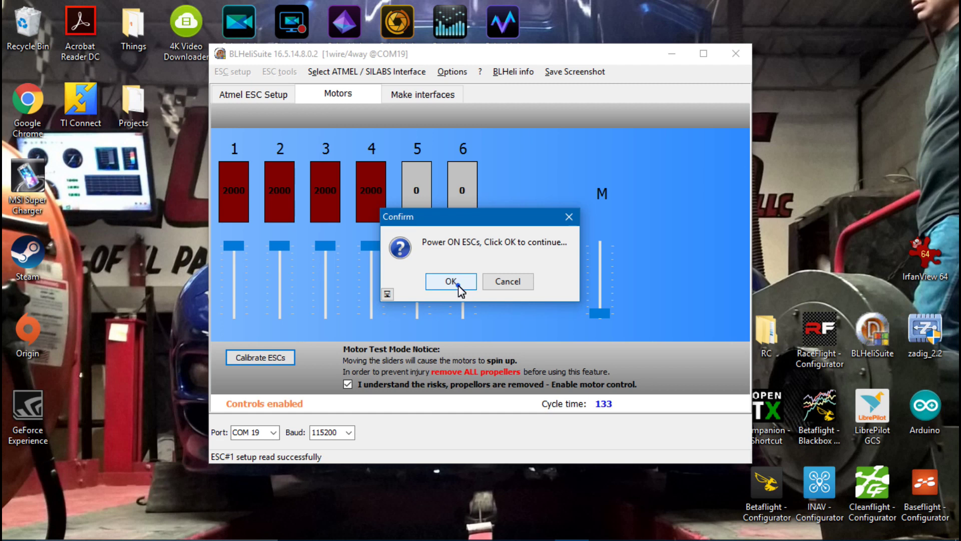
left_click(460, 290)
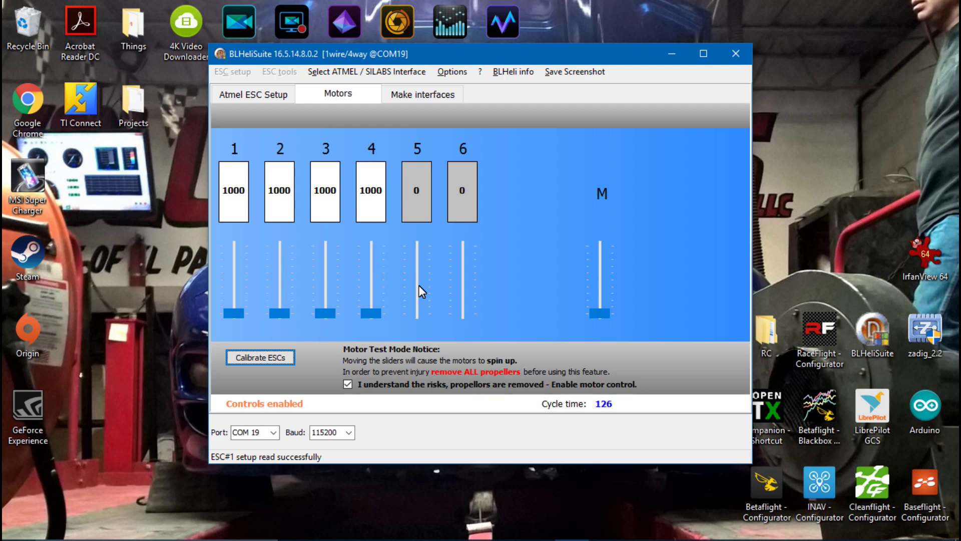
Reconnect on the ESC Setup tab and read the setup, with ESC#1 showing PPM throttle 1084–1980.
left_click(275, 93)
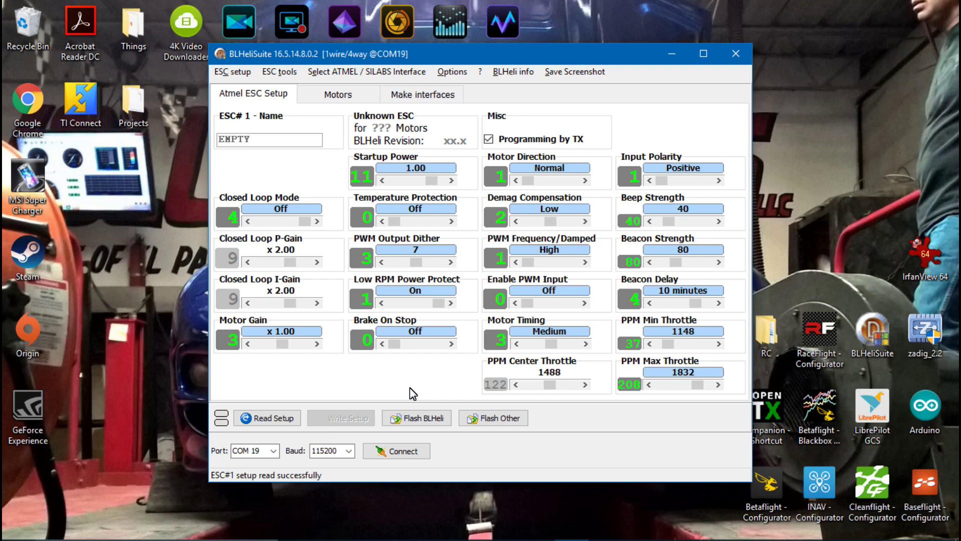
left_click(390, 452)
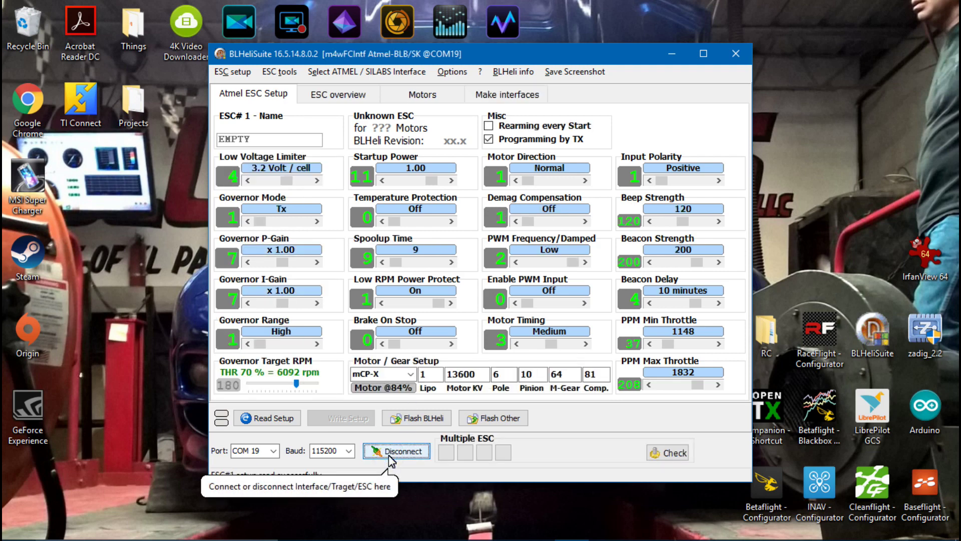
left_click(274, 418)
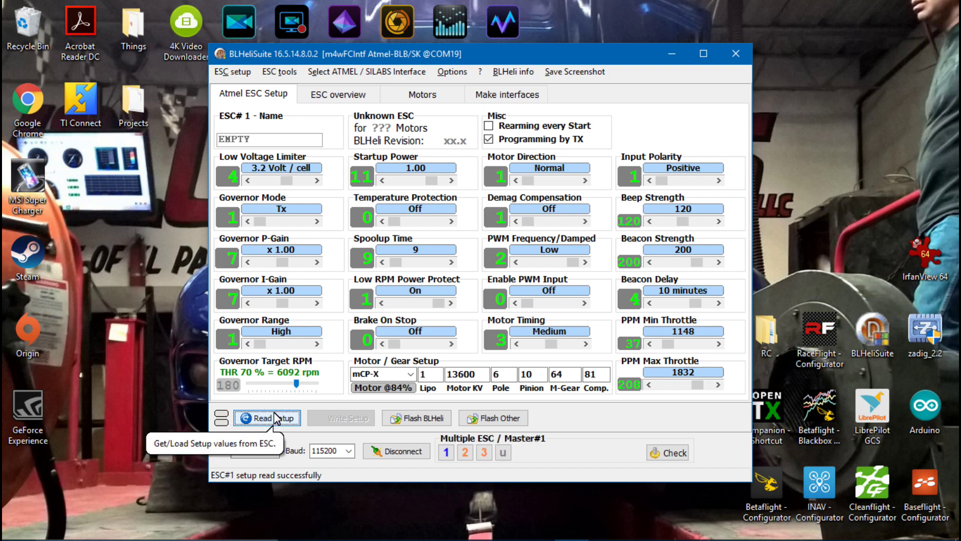
left_click(479, 384)
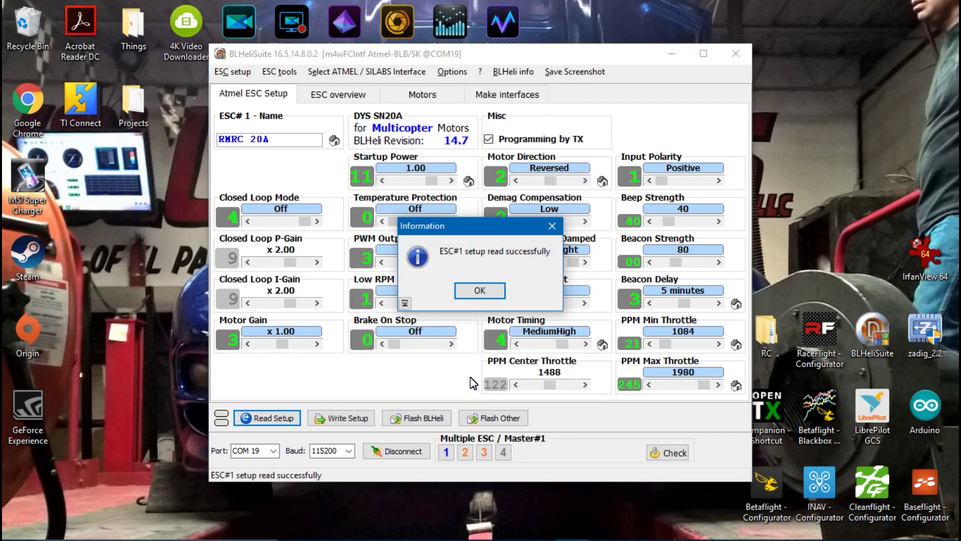
left_click(480, 291)
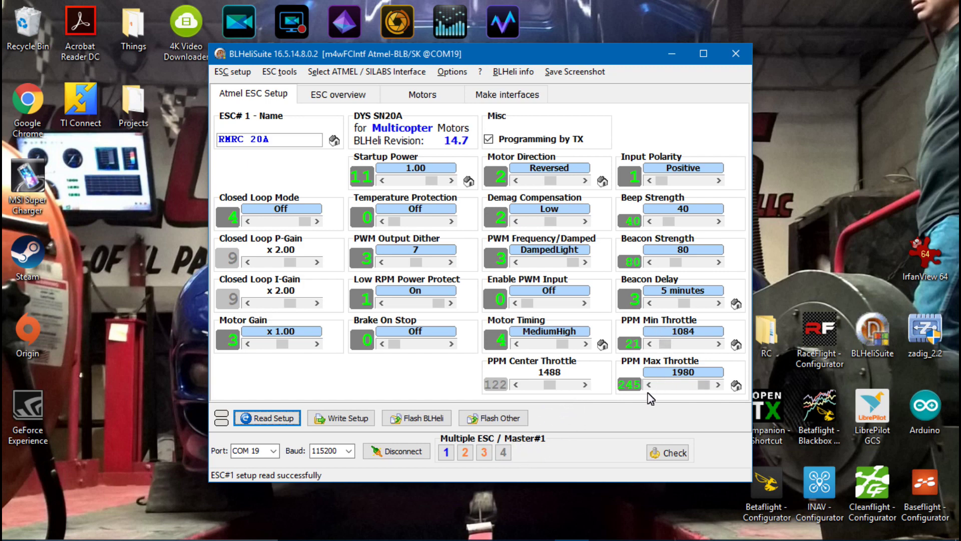
Check ESCs 2, 3 and 4 one at a time, noting ESC#4's PPM Min Throttle of 1088, then disconnect.
right_click(447, 452)
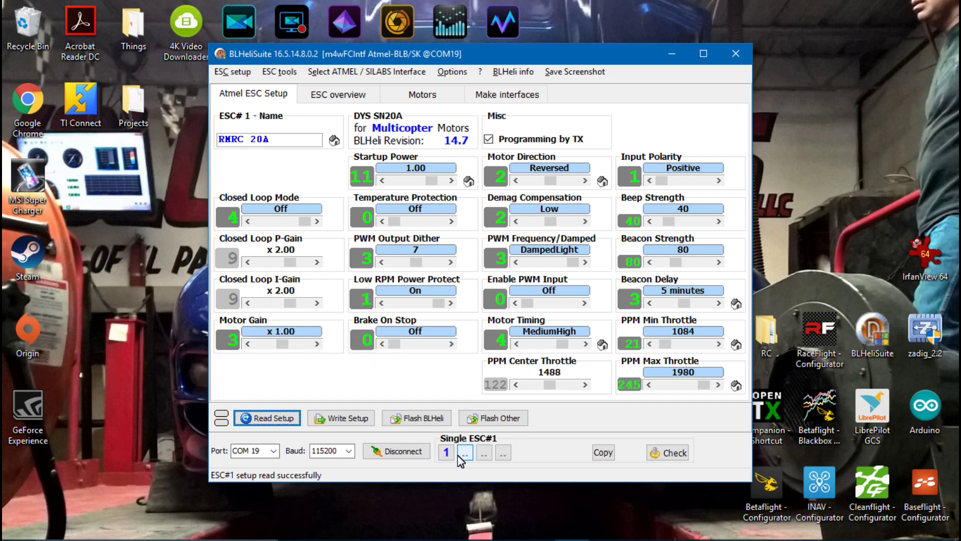
left_click(465, 453)
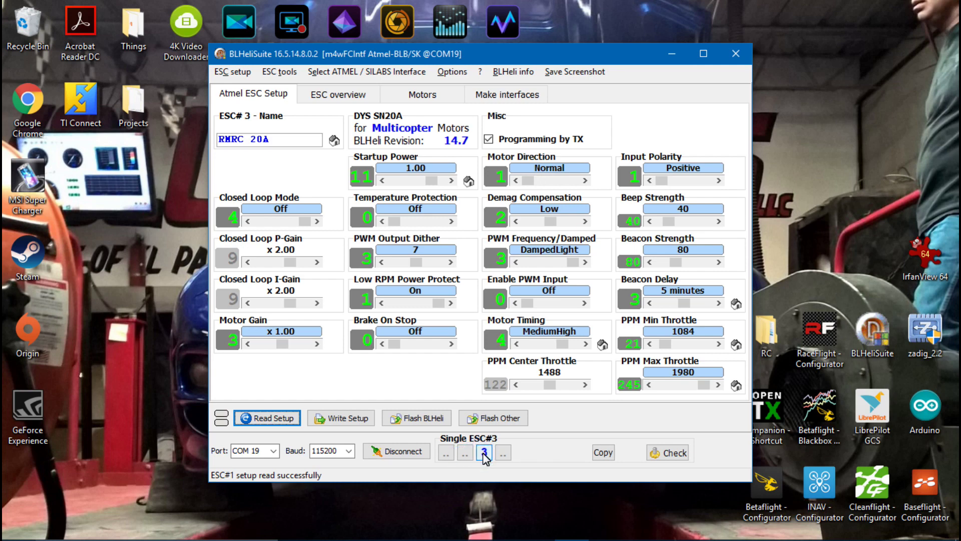
left_click(503, 453)
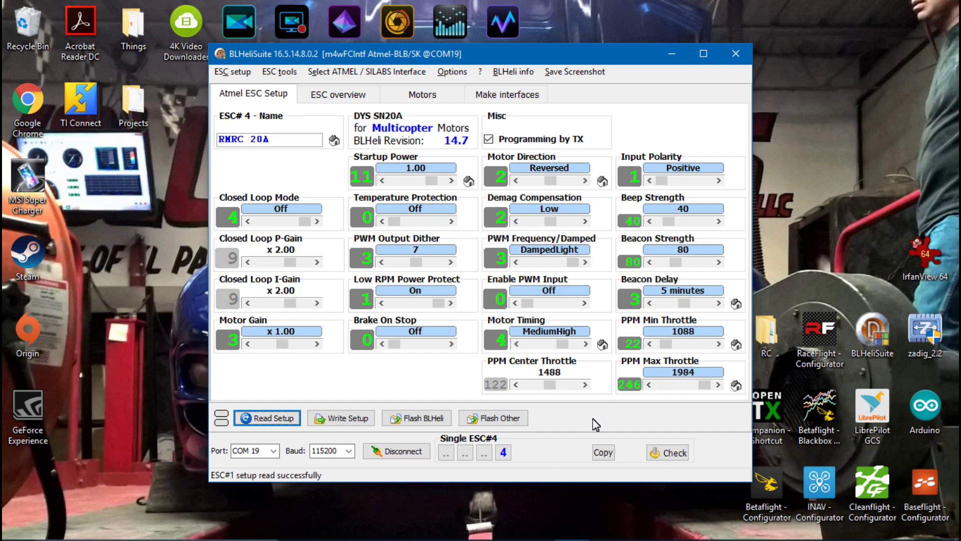
left_click(489, 456)
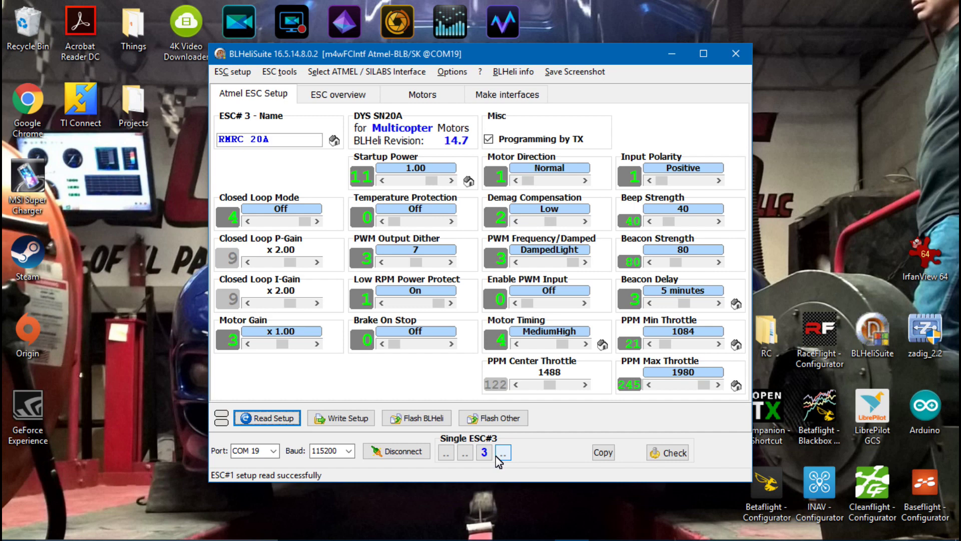
left_click(490, 457)
left_click(487, 455)
left_click(500, 454)
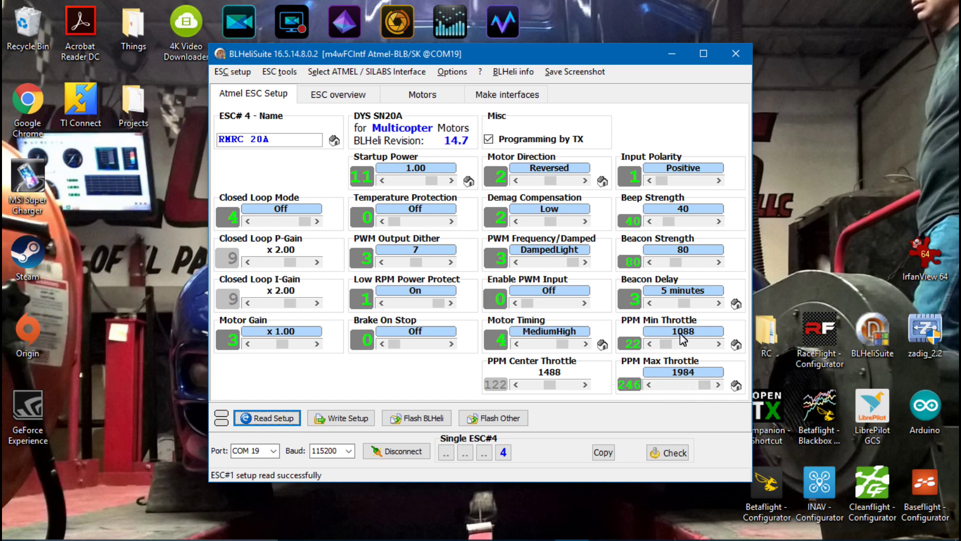
mouse_move(678, 338)
left_click(410, 454)
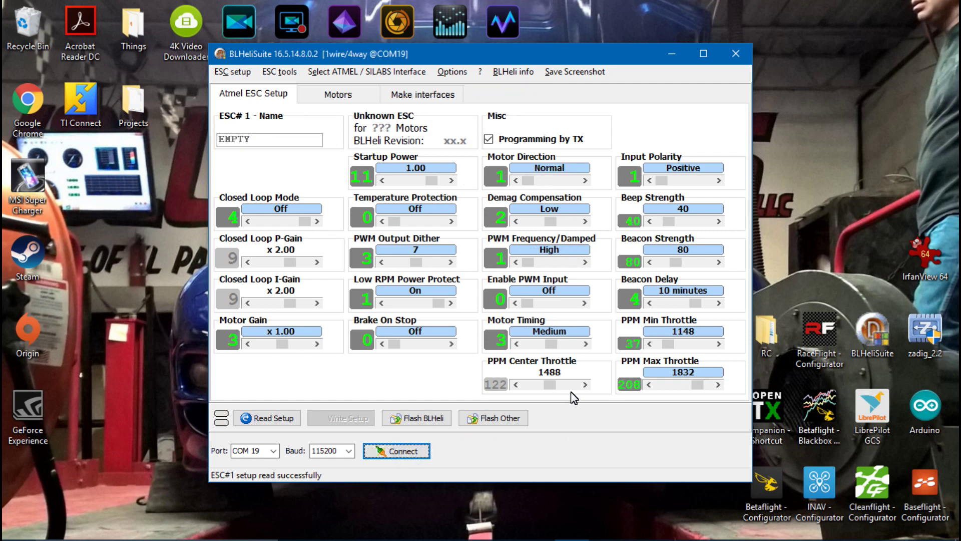
Relaunch Betaflight, reconnect, and enable motor test on the Motors page.
left_click(671, 54)
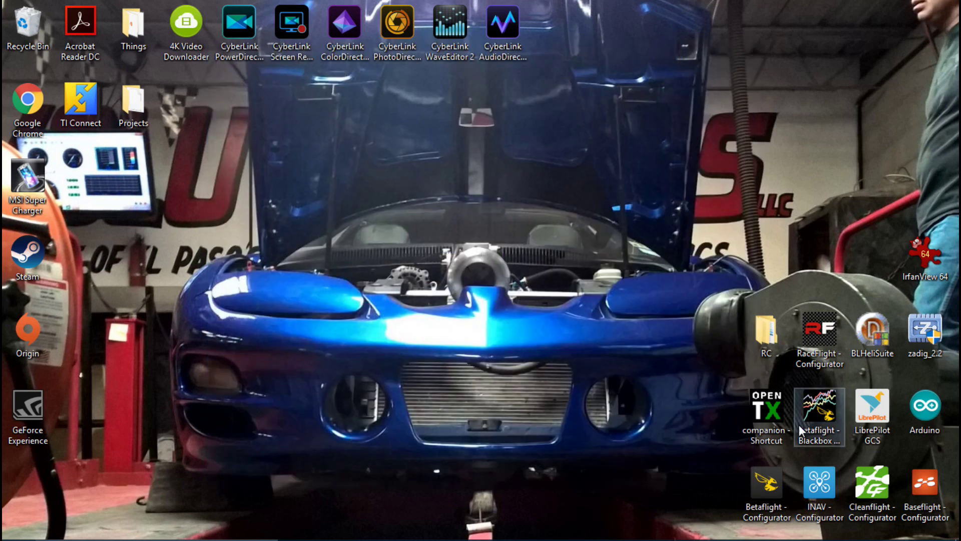
double_click(773, 491)
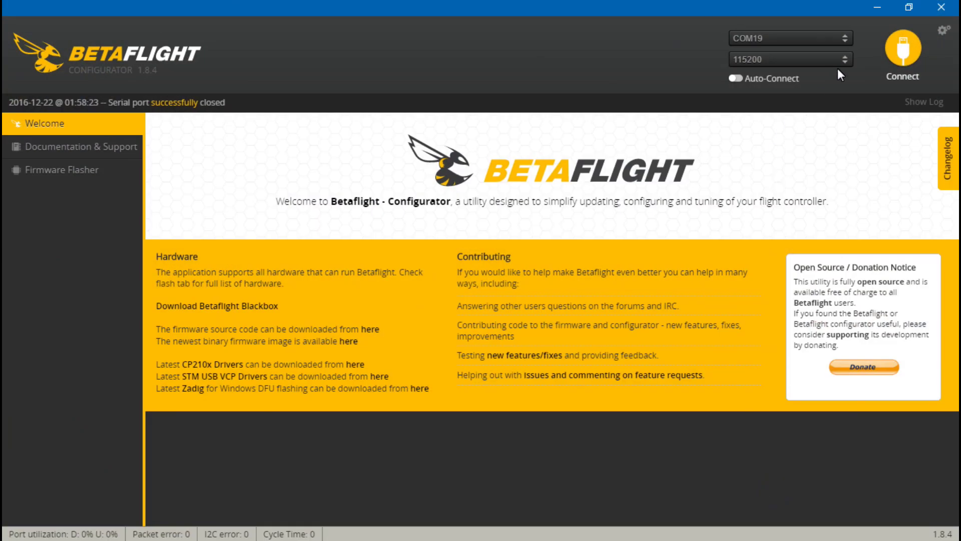
left_click(902, 56)
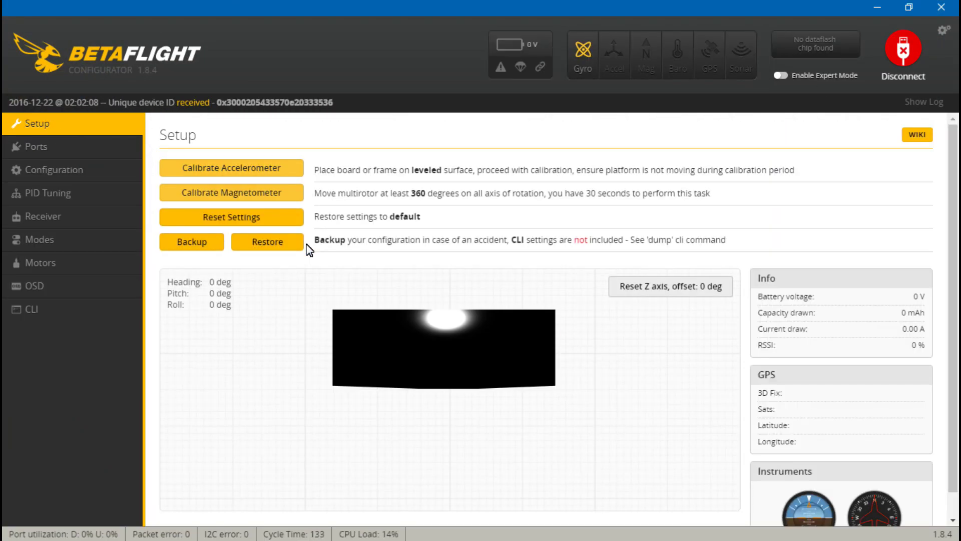
left_click(87, 258)
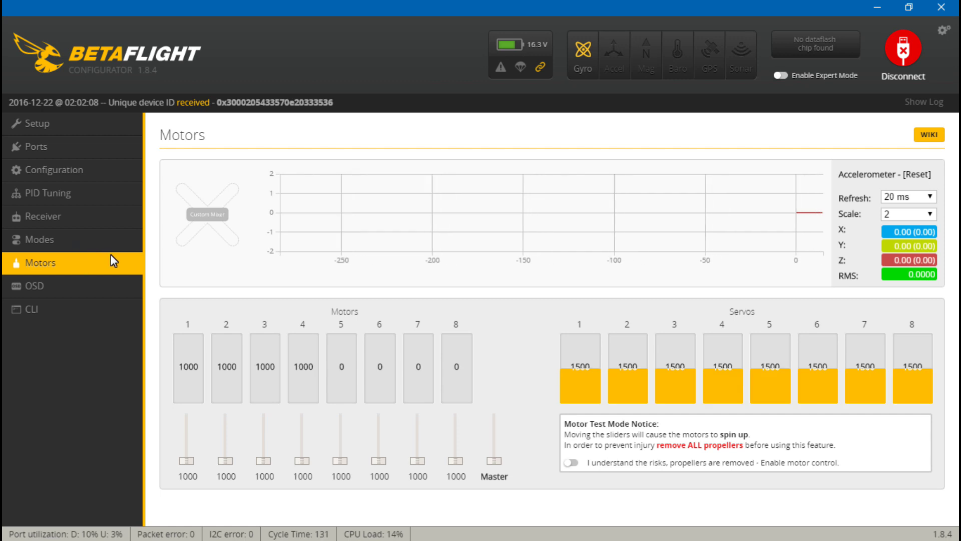
left_click(573, 462)
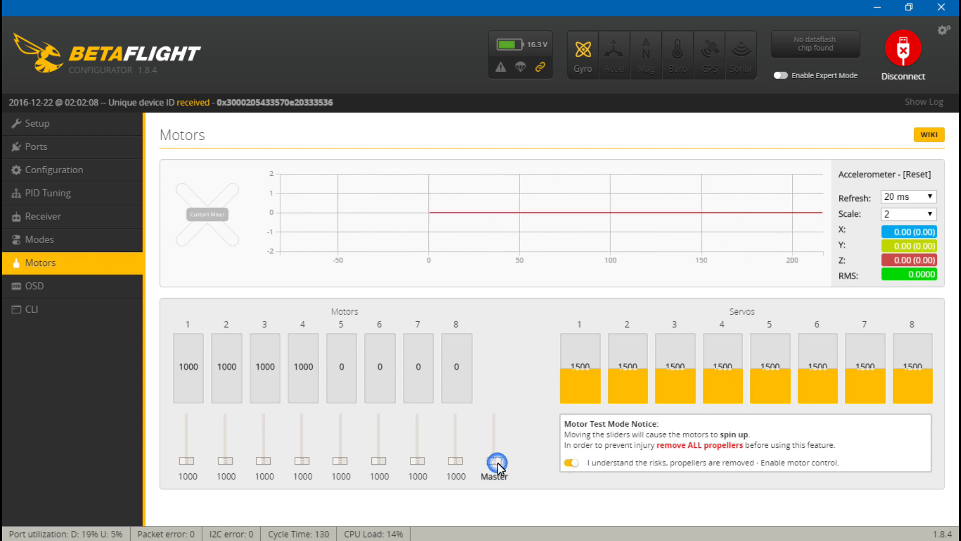
Raise motors 1–4 throttle in small steps toward start-up around 1086, then lower it.
left_click_drag(494, 459, 500, 472)
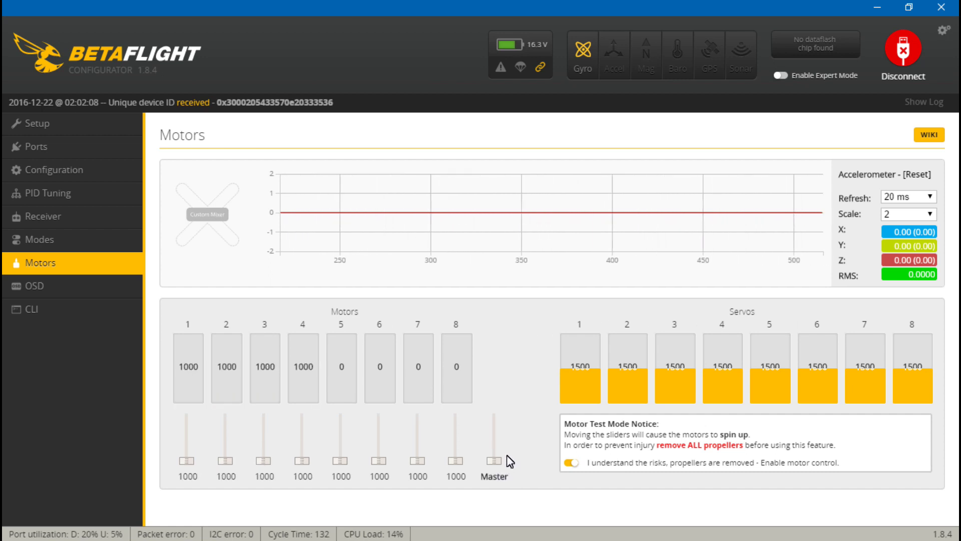
key("Up")
key("Up")
key("Up")
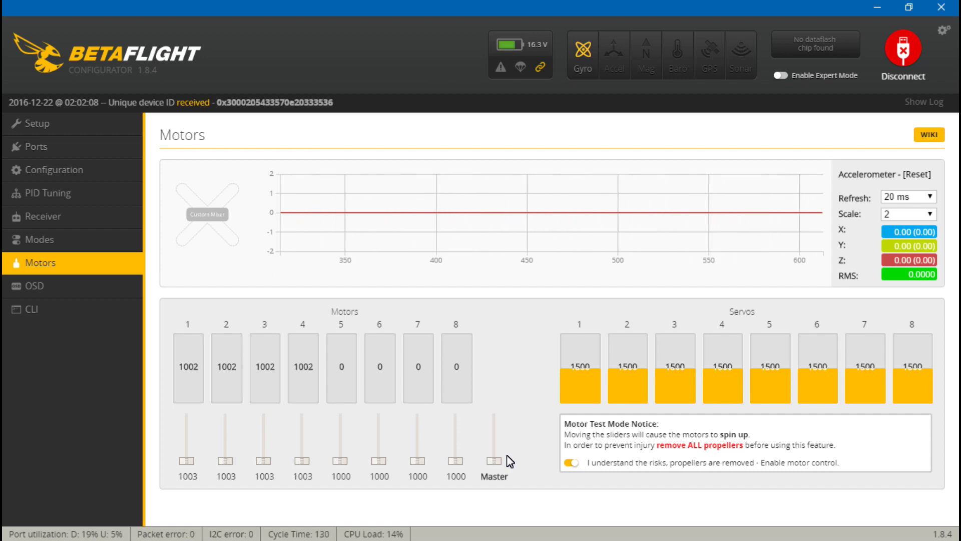
key("Up")
key("Up")
key("Up")
key("Up")
key("Up")
key("Up")
key("Up")
key("Up")
key("Up")
key("Up")
key("Up")
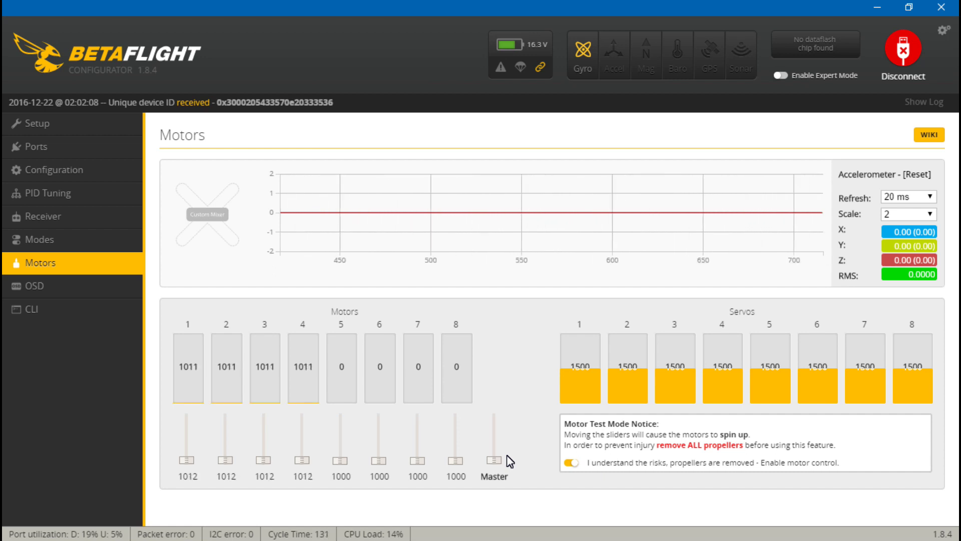
key("Up")
key("Up")
key("Up")
key("Up")
key("Up")
key("Up")
key("Up")
key("Up")
key("Up")
key("Up")
key("Up")
key("Up")
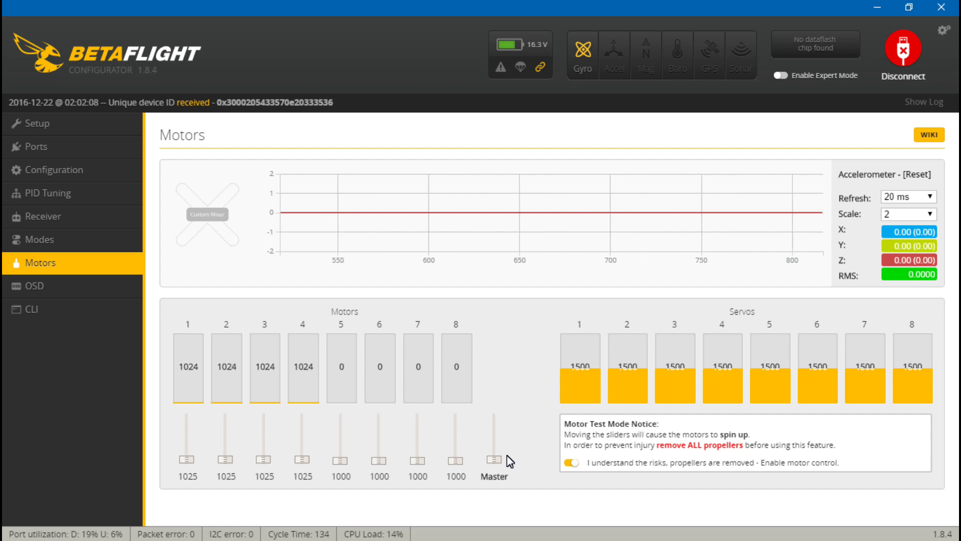
key("Up")
key("Up")
key("Up")
key("Up")
key("Up")
key("Up")
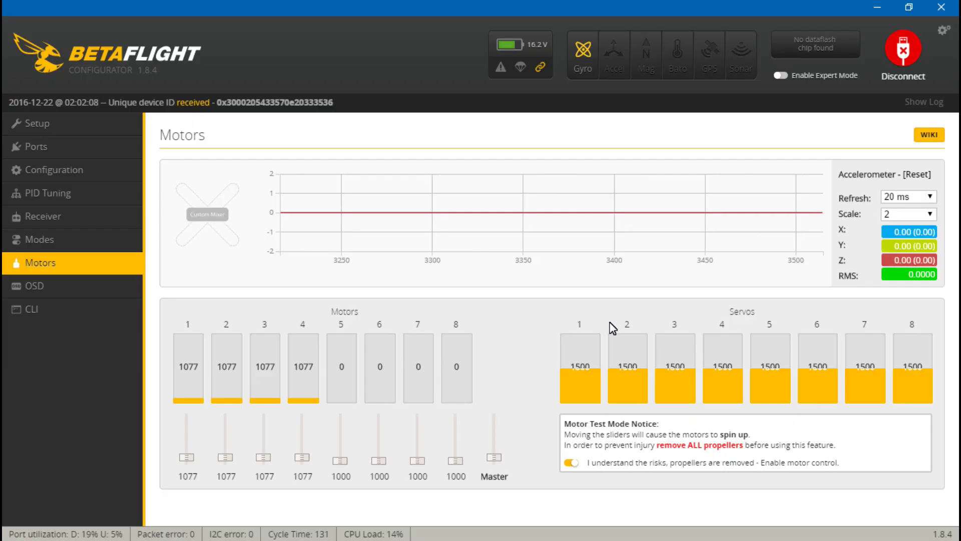
key("Up")
key("Up")
key("Up")
key("Up")
key("Up")
key("Up")
key("Up")
key("Up")
key("Up")
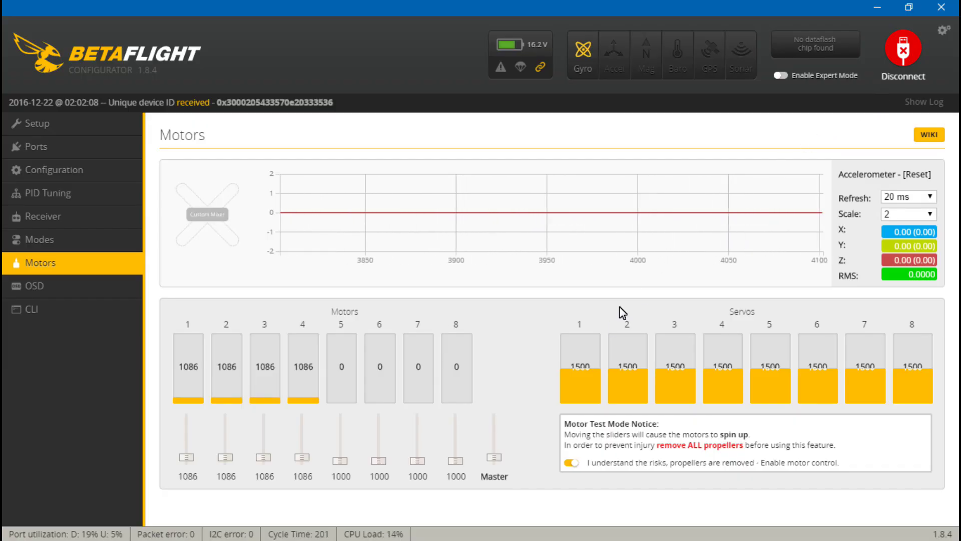
key("Down")
key("Down")
key("Down")
key("Down")
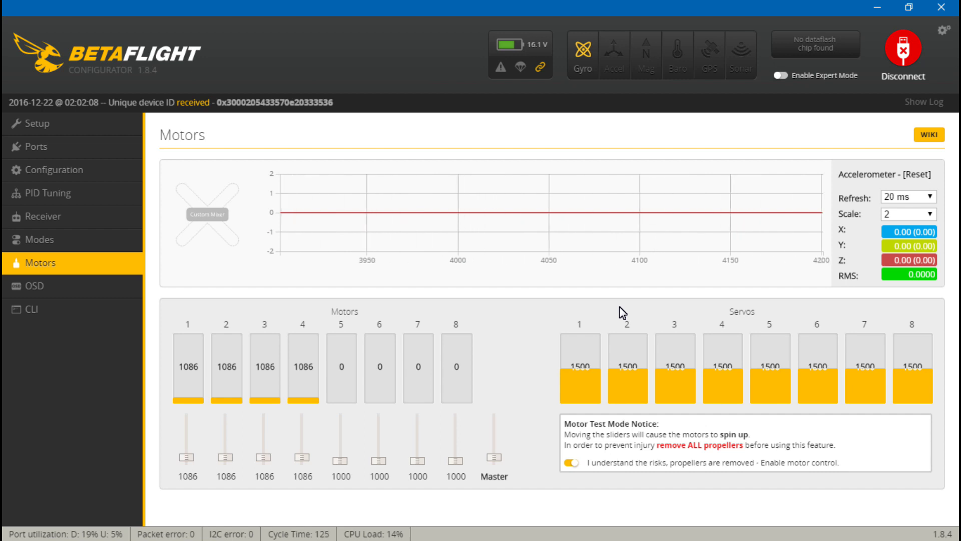
Disconnect Betaflight, switch to BLHeliSuite and read the setup from all four ESCs.
left_click(905, 47)
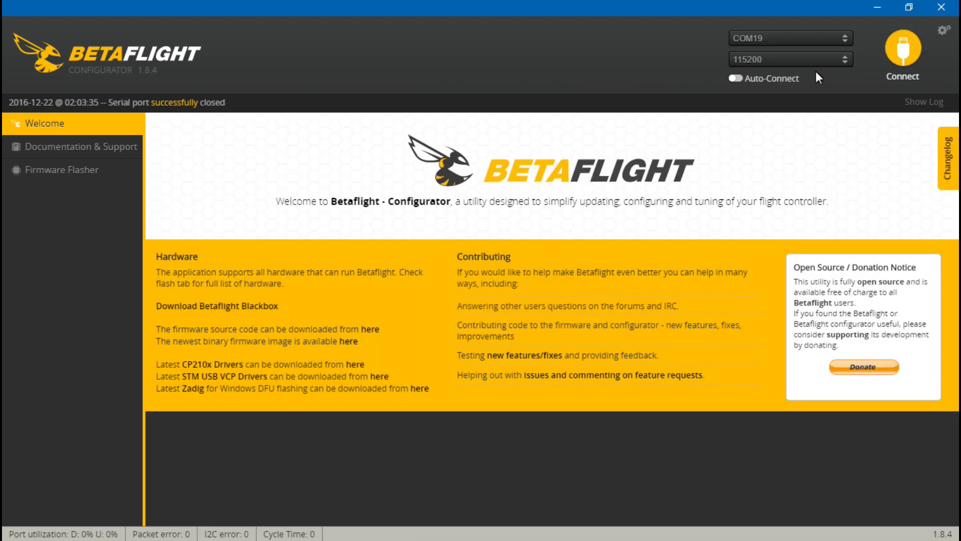
left_click(874, 8)
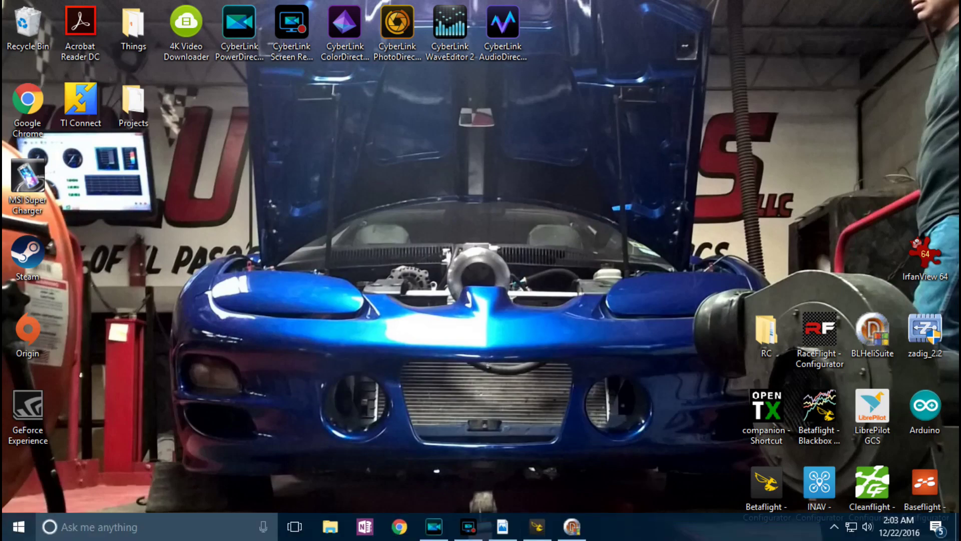
left_click(572, 527)
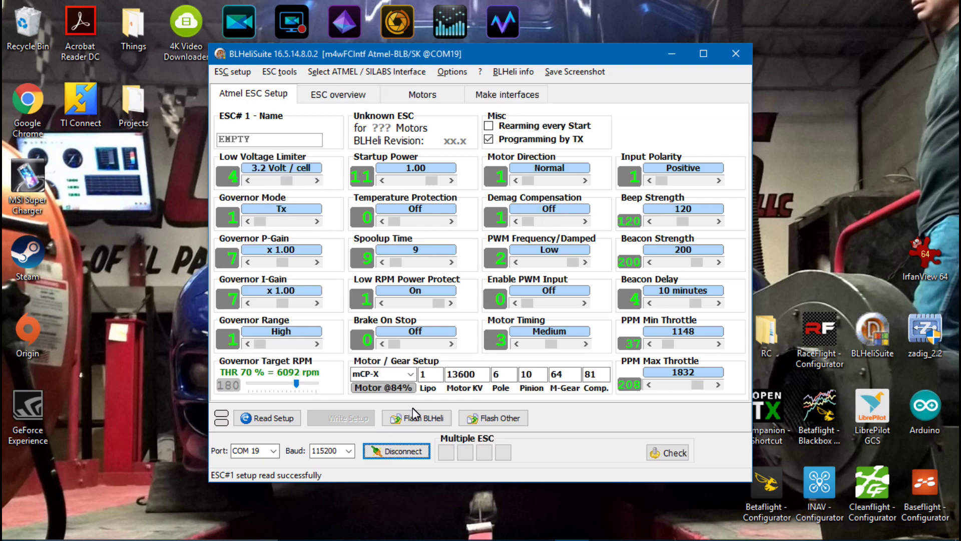
left_click(280, 416)
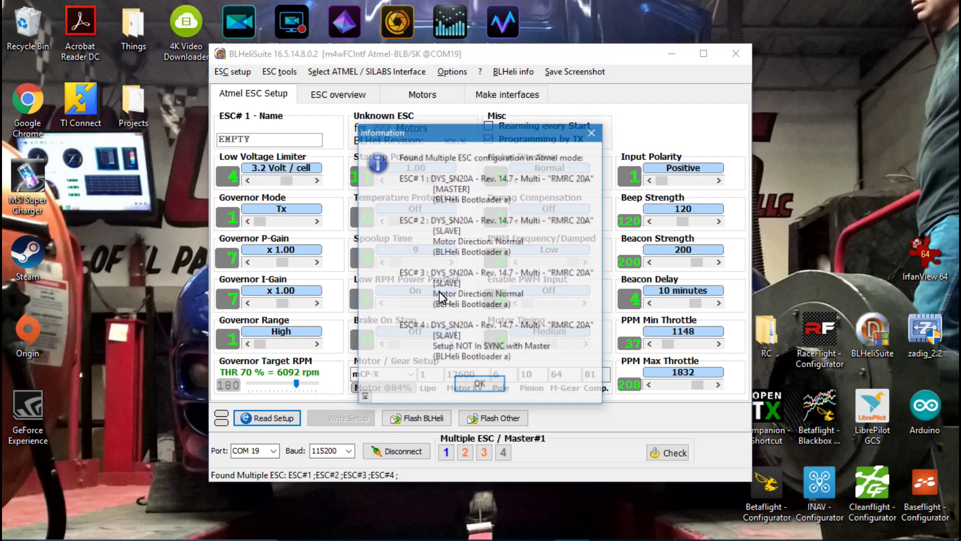
left_click(480, 385)
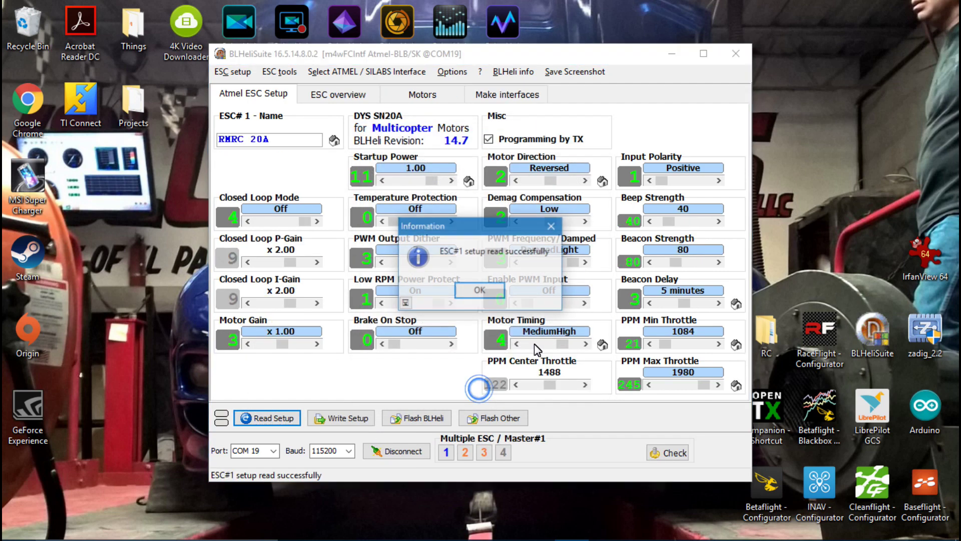
left_click(494, 299)
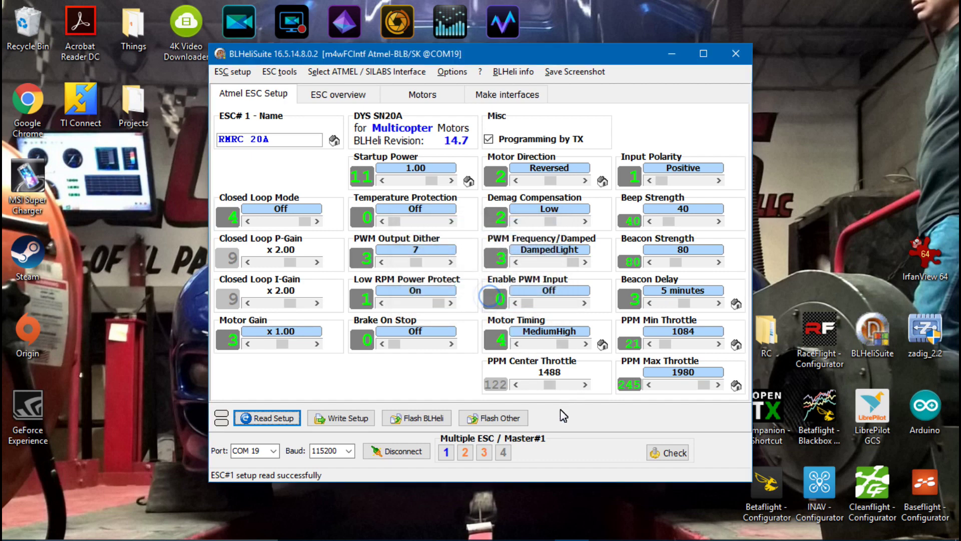
View ESC#1, #2 and #3 individually, ending on ESC#4 (Min Throttle 1088, Max 1984).
right_click(507, 457)
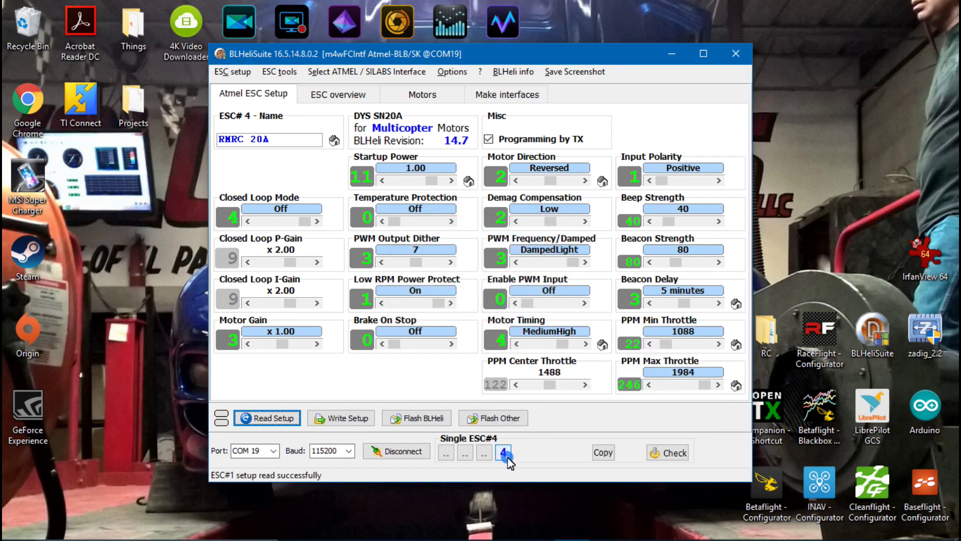
right_click(484, 453)
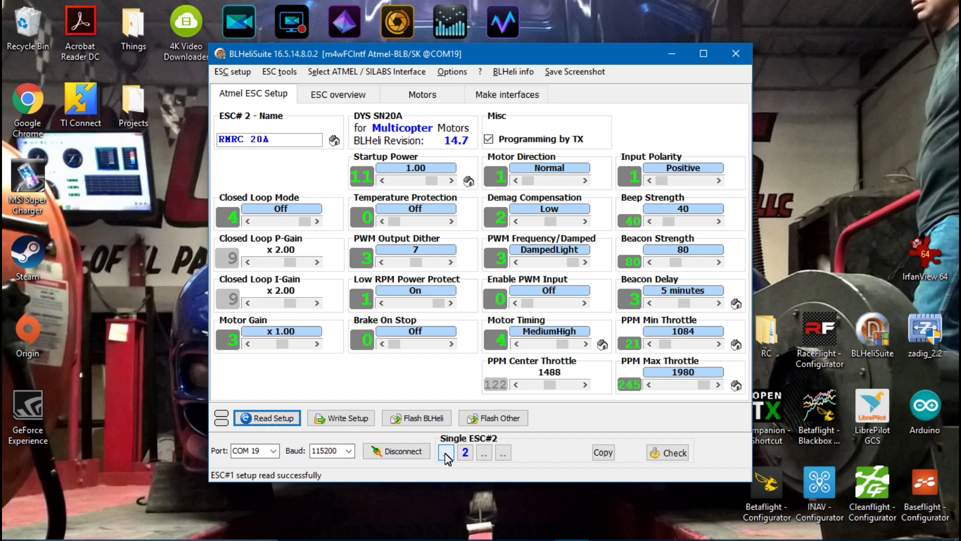
right_click(447, 453)
right_click(465, 453)
right_click(484, 453)
right_click(503, 453)
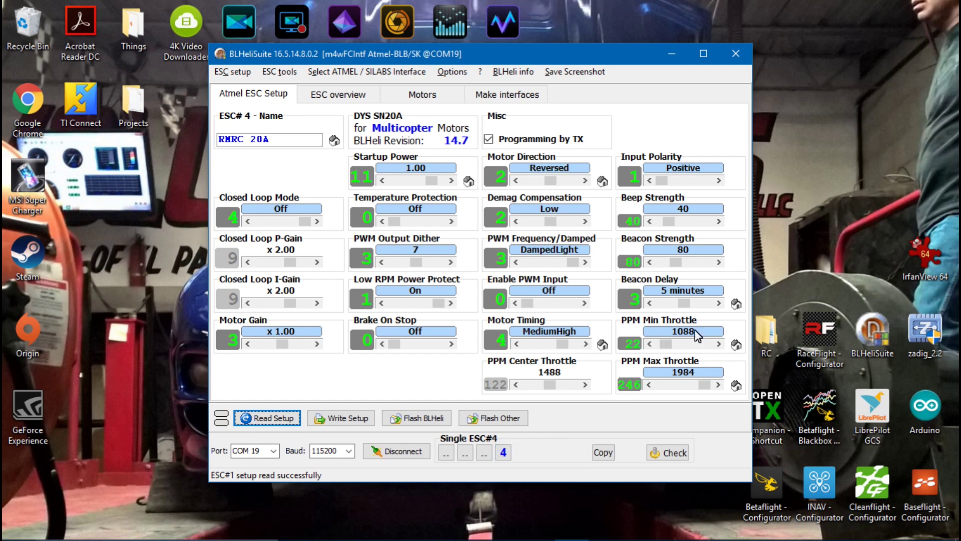
Drop ESC#4's PPM Min Throttle to 1084, write it to the ESC, then disconnect.
left_click(650, 344)
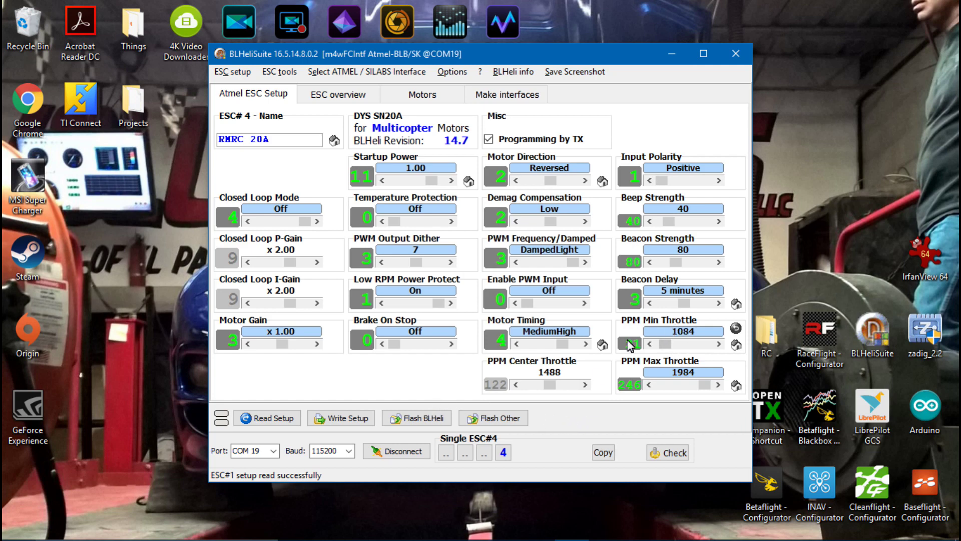
left_click(334, 421)
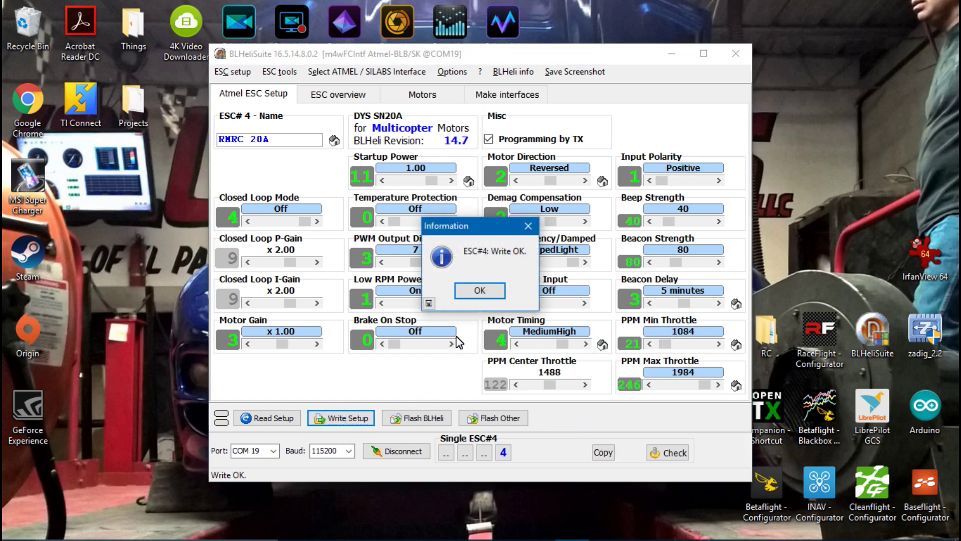
left_click(473, 296)
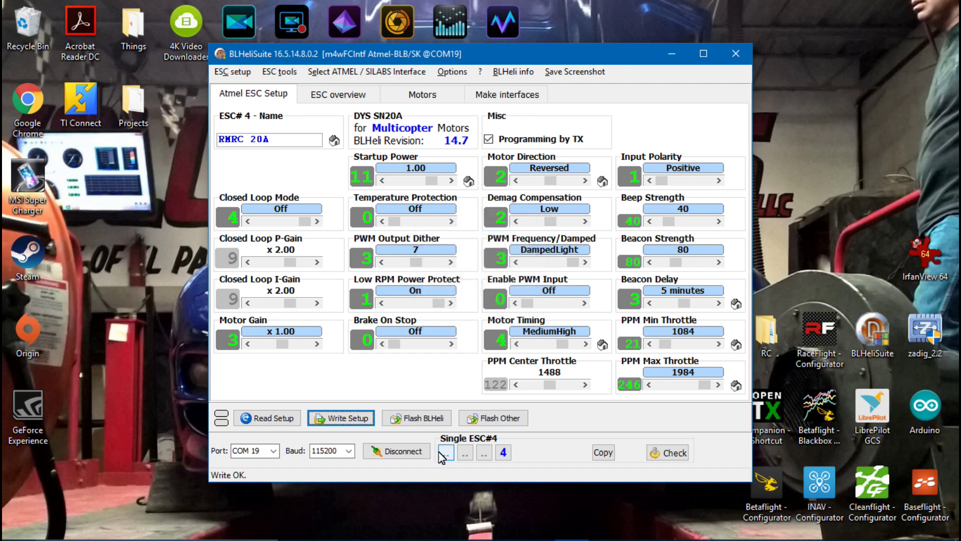
left_click(398, 452)
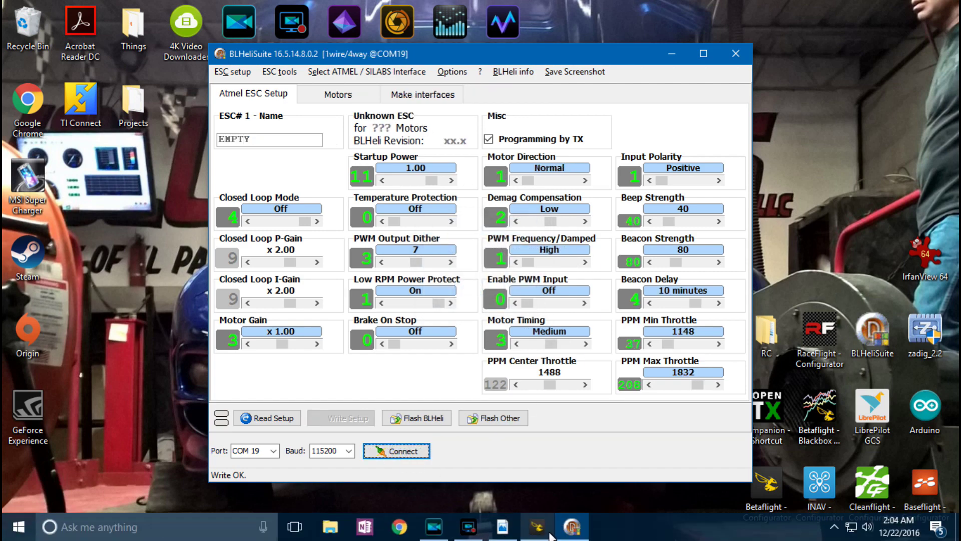
Bring Betaflight Configurator forward and reconnect to the flight controller.
left_click(539, 528)
left_click(898, 64)
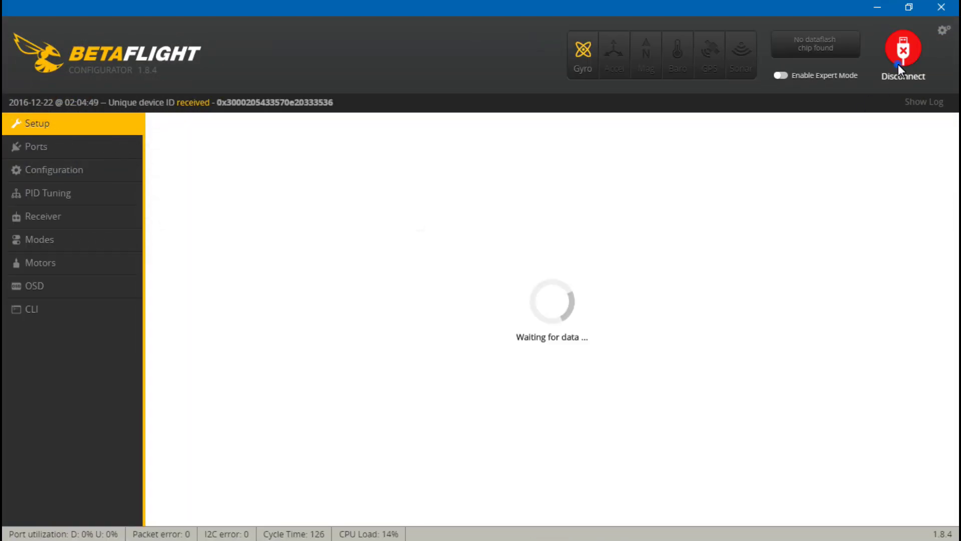
left_click(898, 64)
left_click(893, 61)
On the Motors page, enable motor control and spin all motors up to about 1040.
left_click(73, 256)
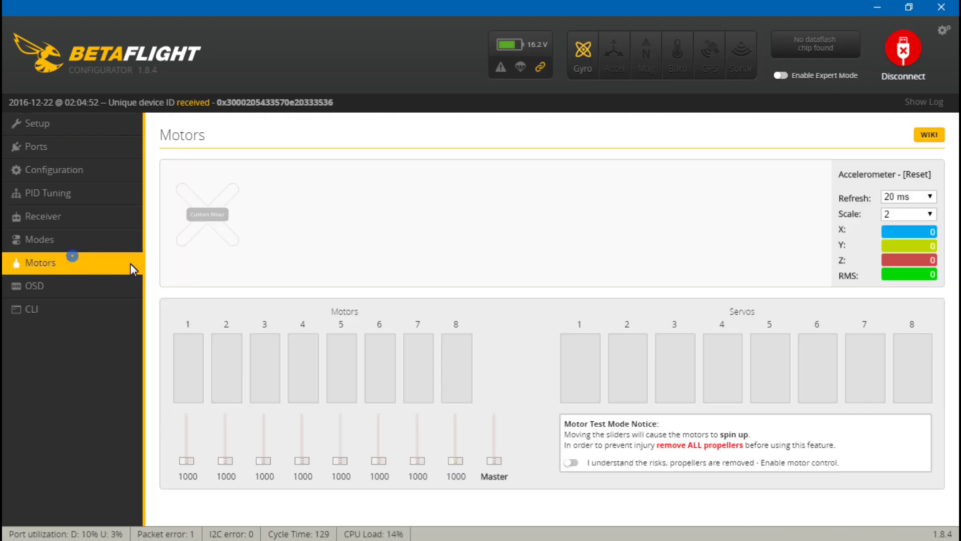
left_click(570, 463)
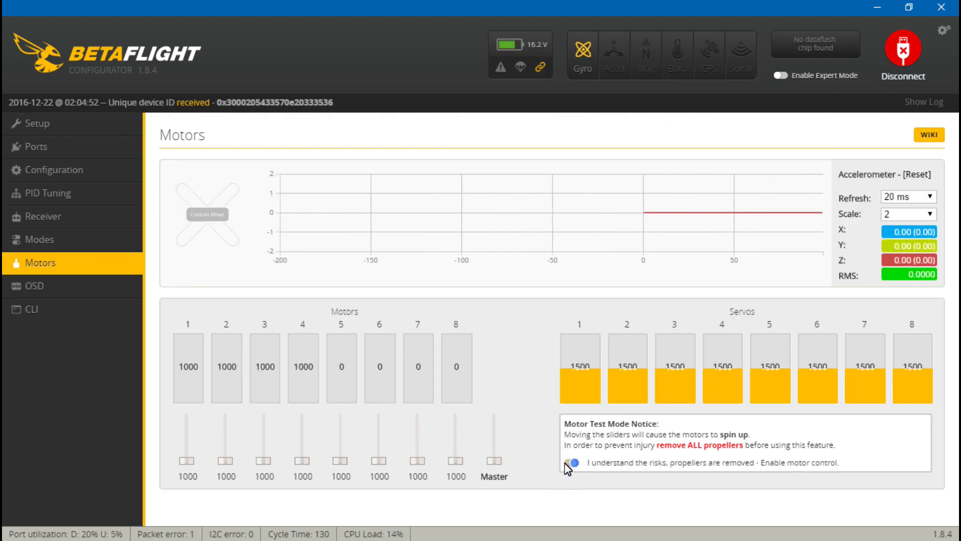
left_click_drag(495, 462, 494, 459)
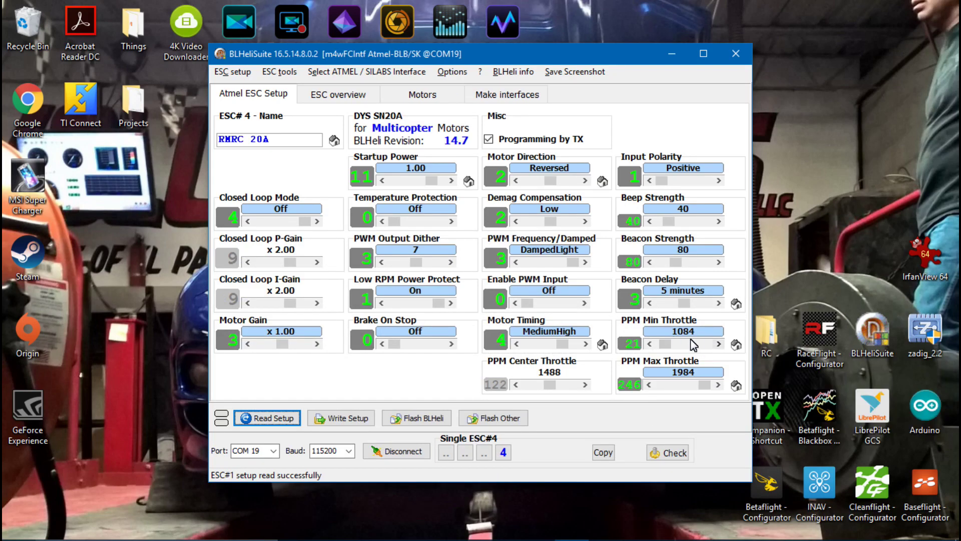
Raise ESC#4's PPM Min Throttle from 1084 to 1088 and write it, confirming Write OK.
left_click(718, 344)
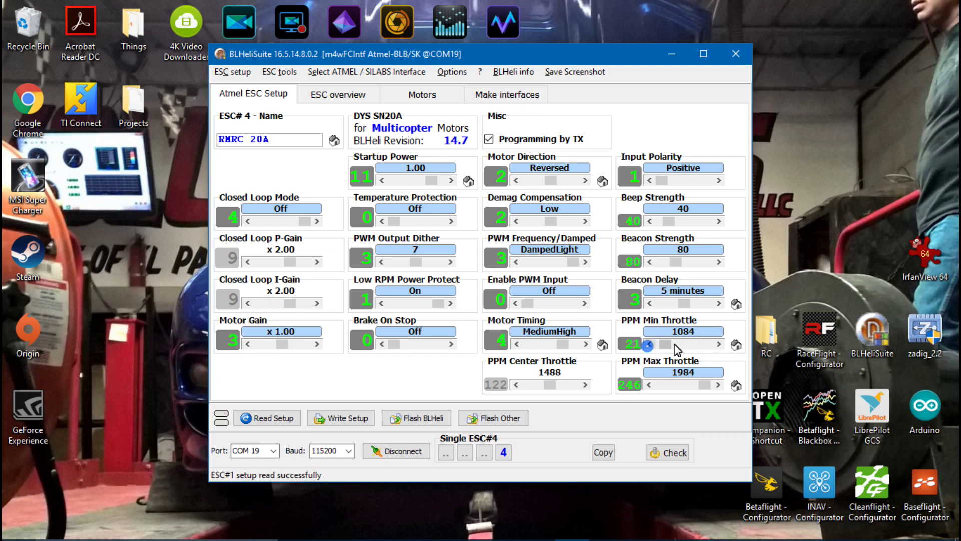
left_click(718, 344)
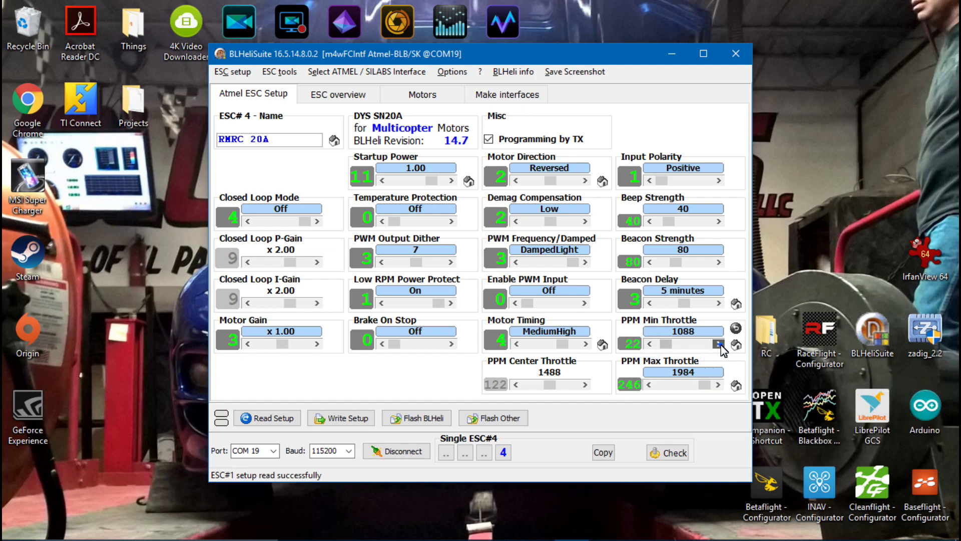
left_click(650, 344)
left_click(719, 344)
left_click(356, 418)
left_click(479, 292)
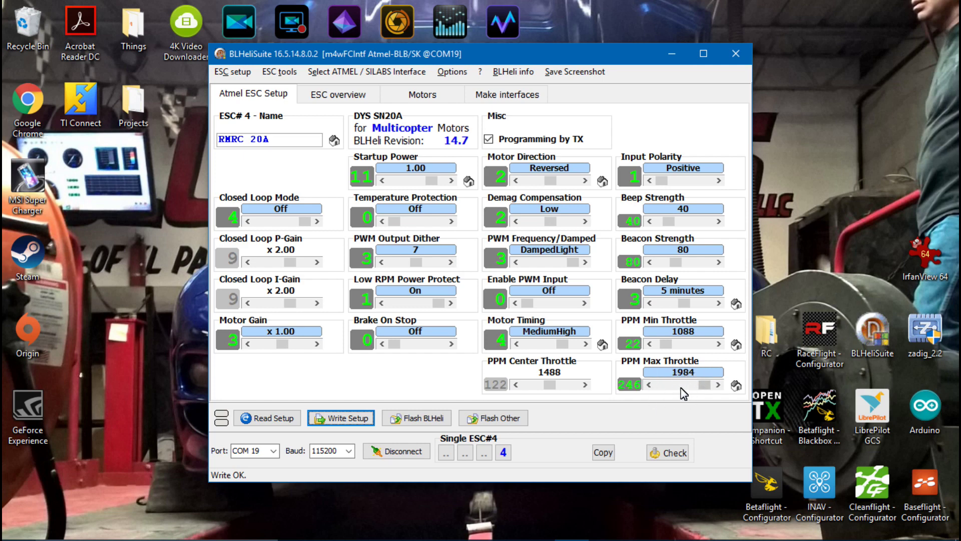
mouse_move(680, 390)
mouse_move(691, 379)
mouse_move(688, 347)
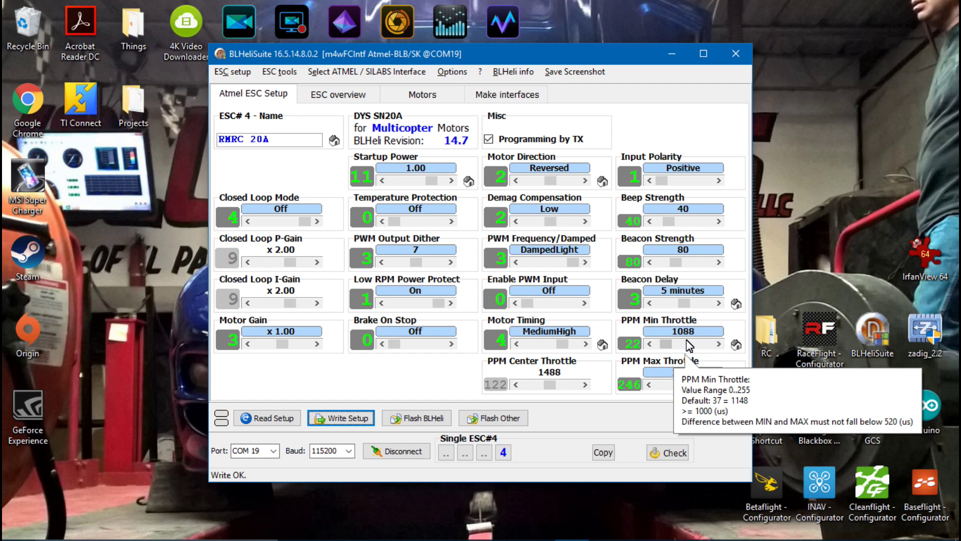